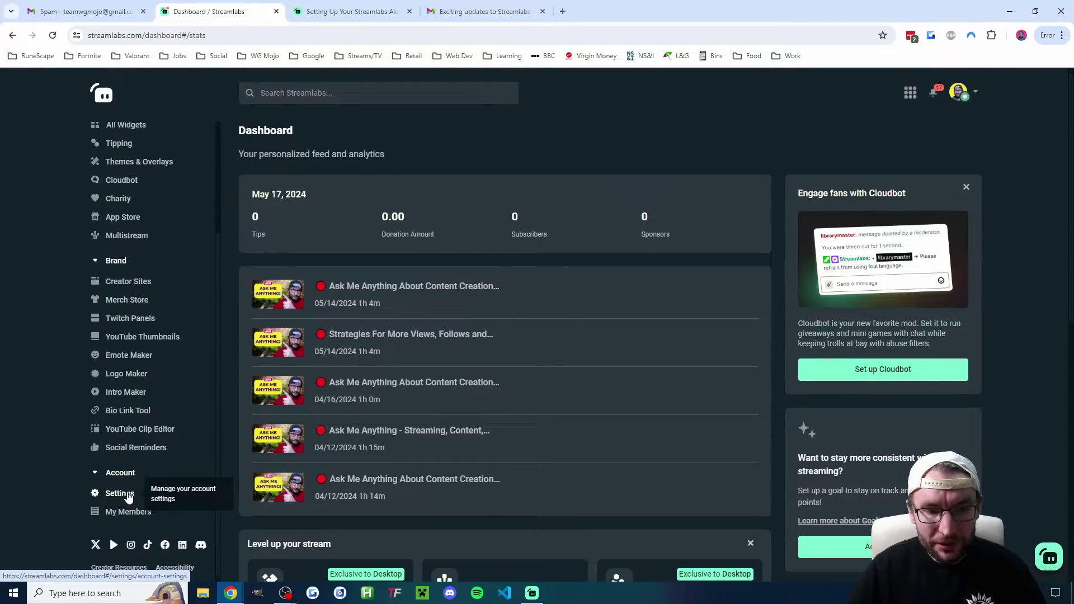
Step: Review the platforms merged with the Streamlabs account in the account settings and open the Alert Box widget page
click(119, 494)
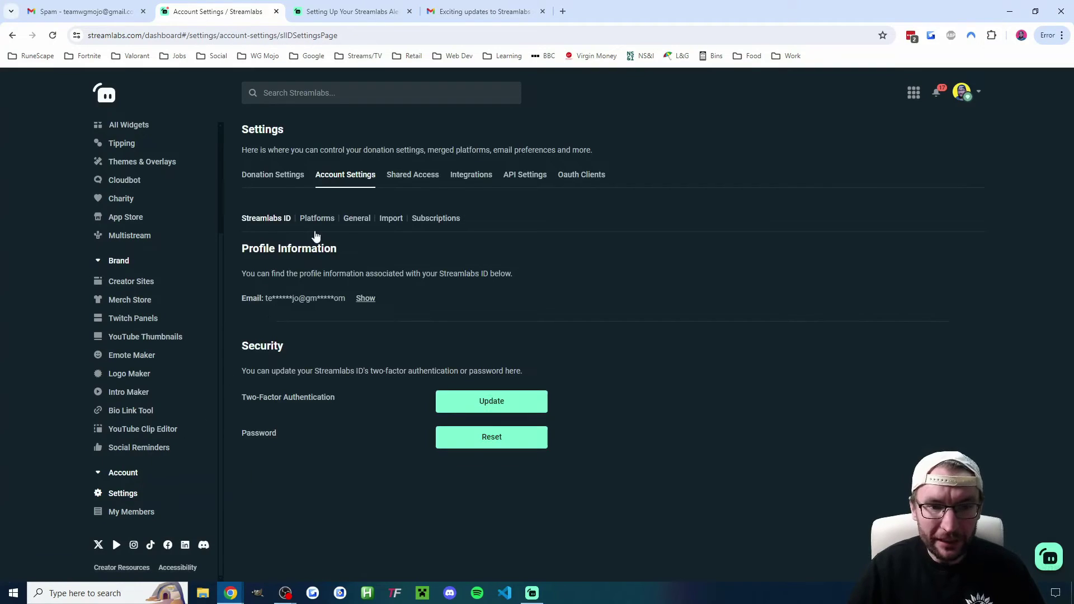
click(317, 218)
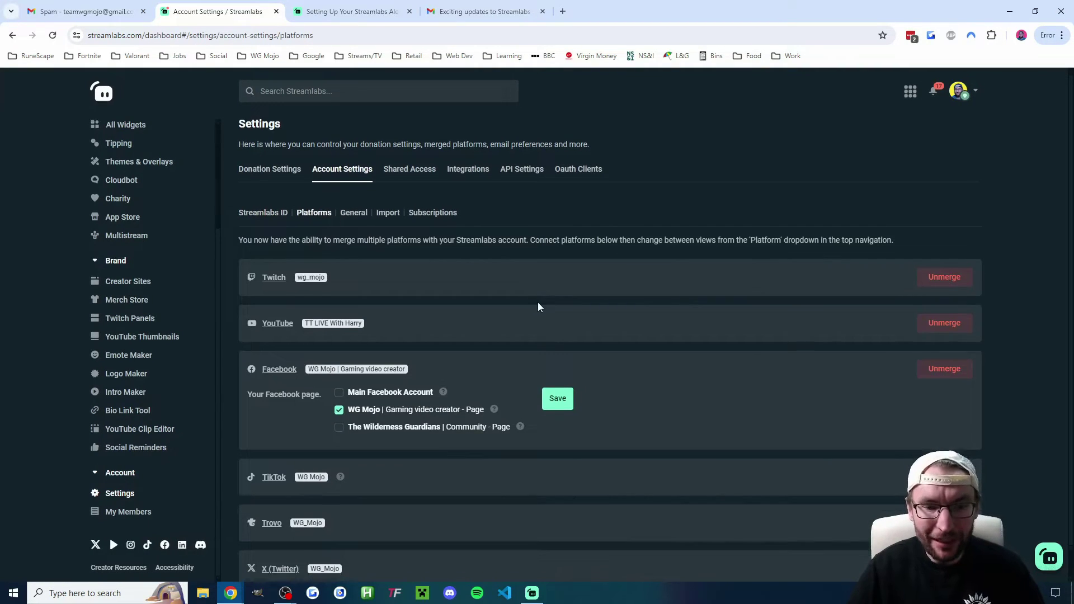
scroll(976, 357, down, 1)
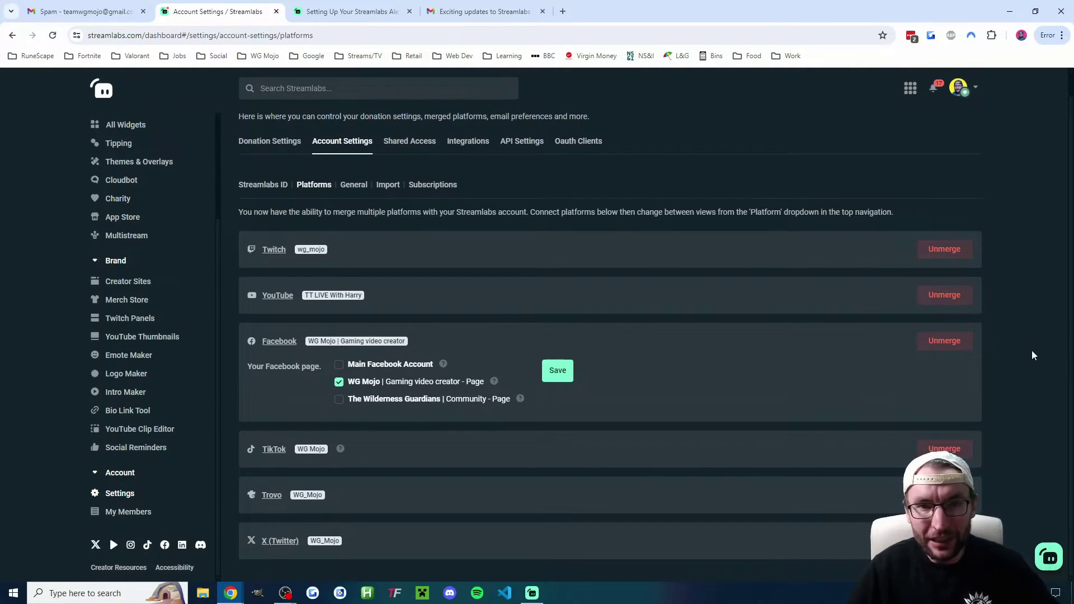
scroll(157, 236, up, 5)
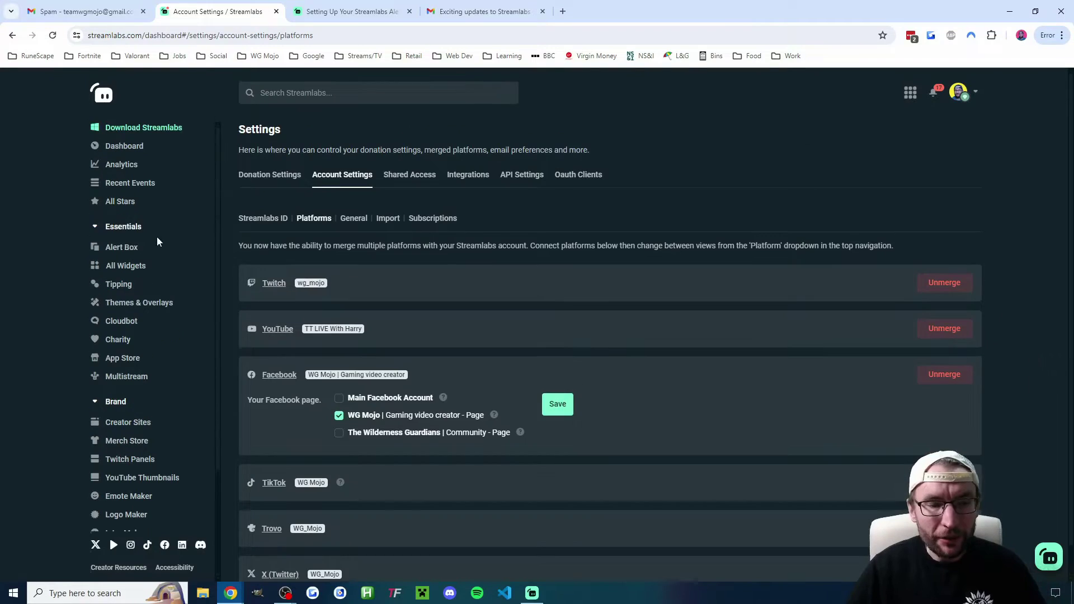
click(128, 250)
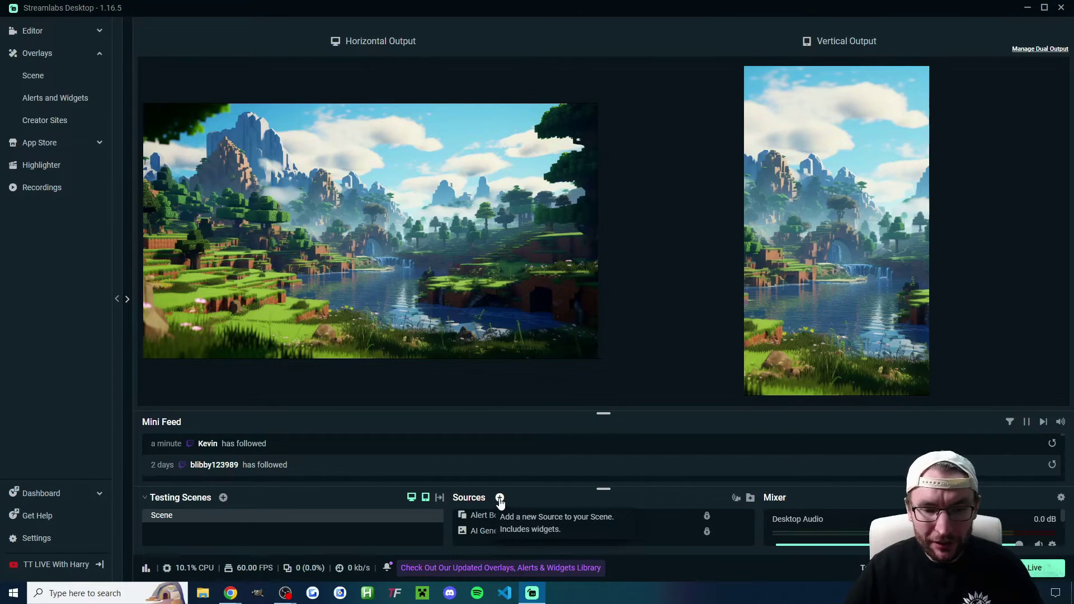
Step: In Streamlabs Desktop, unlock the Alert Box source, reposition it and scale it down slightly in the horizontal output
click(499, 497)
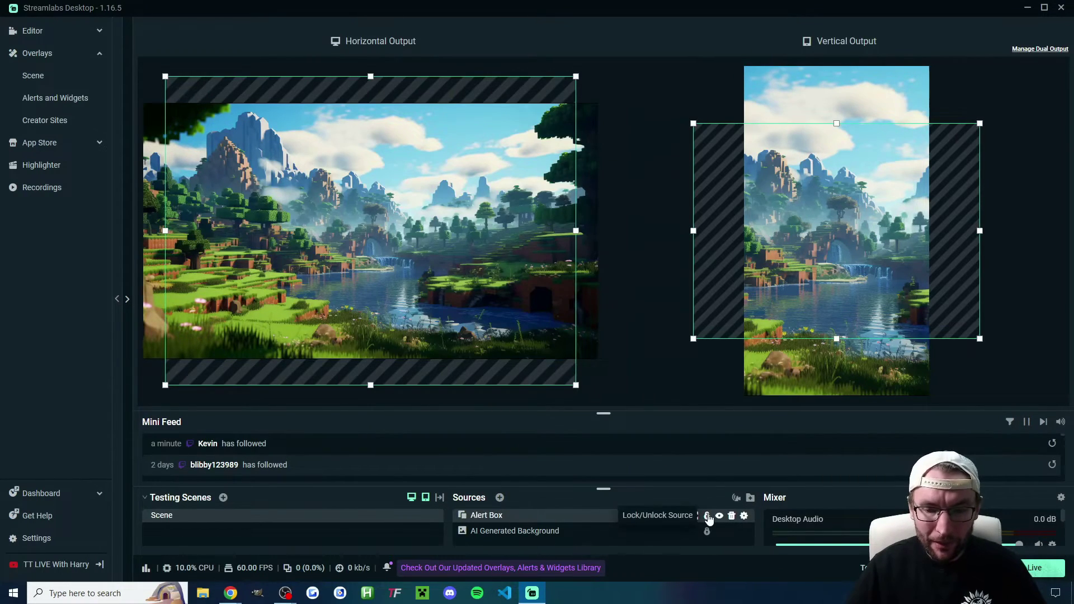
drag(358, 207, 433, 203)
mouse_move(580, 383)
mouse_down()
mouse_move(495, 322)
mouse_move(565, 372)
mouse_up()
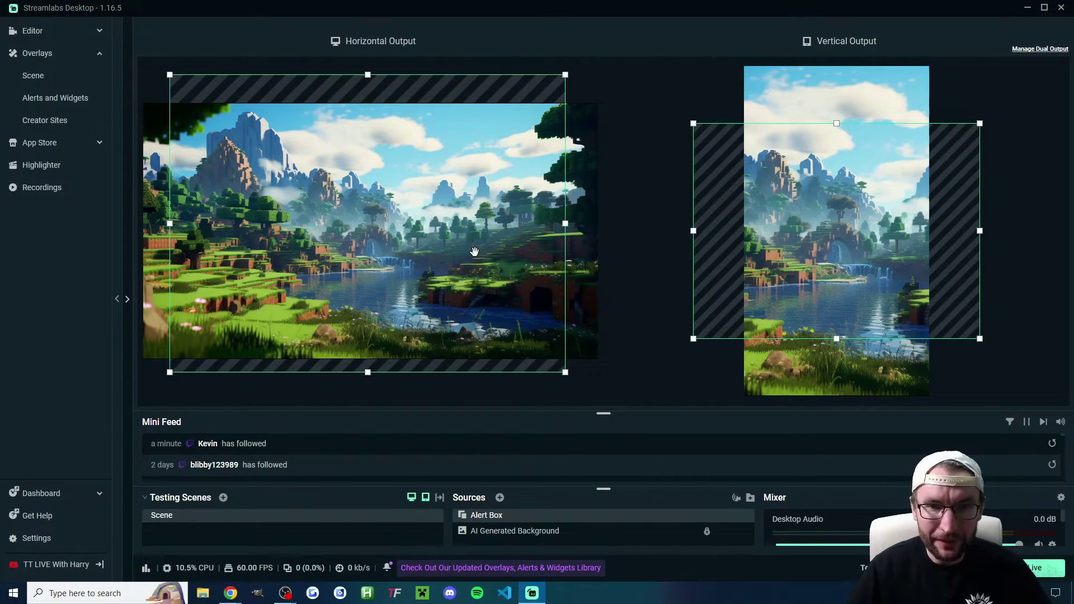
Step: Switch to OBS and start adding a new Browser source to Testing Scene
click(284, 592)
click(256, 553)
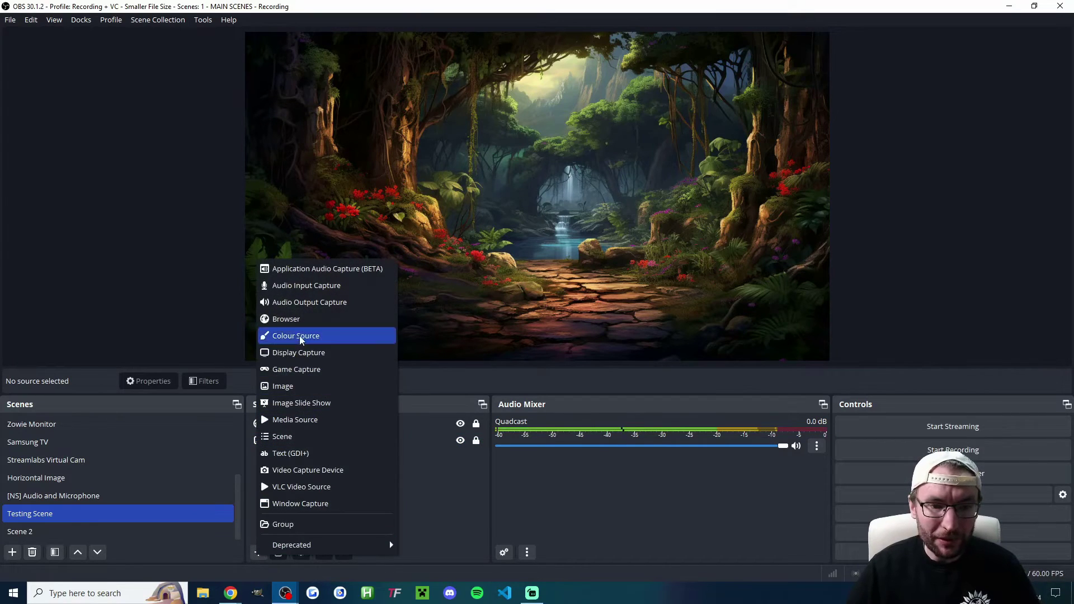
click(301, 319)
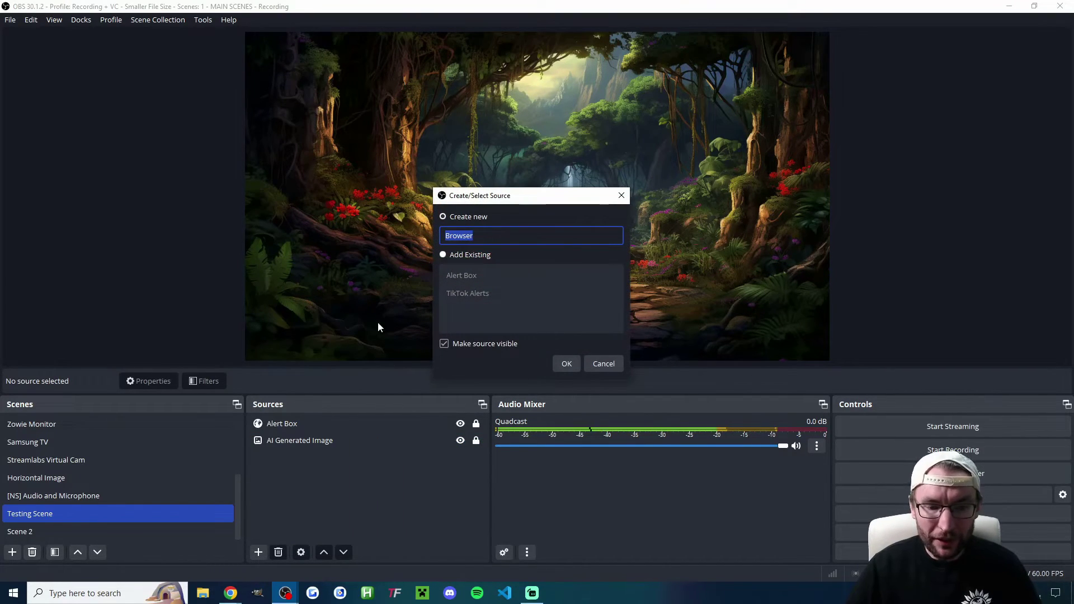
Step: Copy the Alert Box widget URL from the Streamlabs page in Chrome and return to OBS
click(235, 594)
click(269, 521)
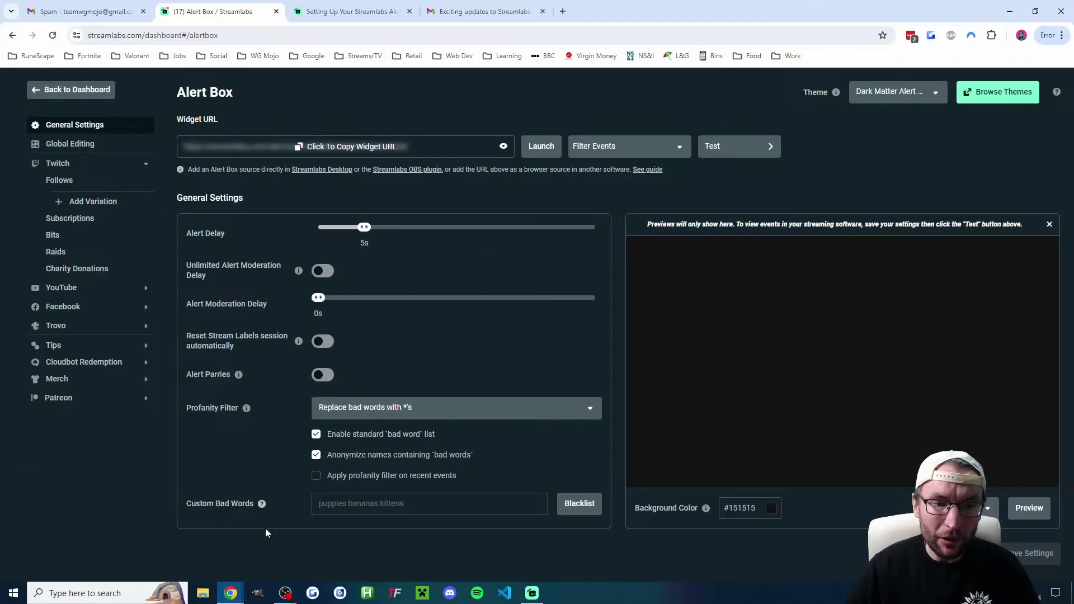
click(359, 148)
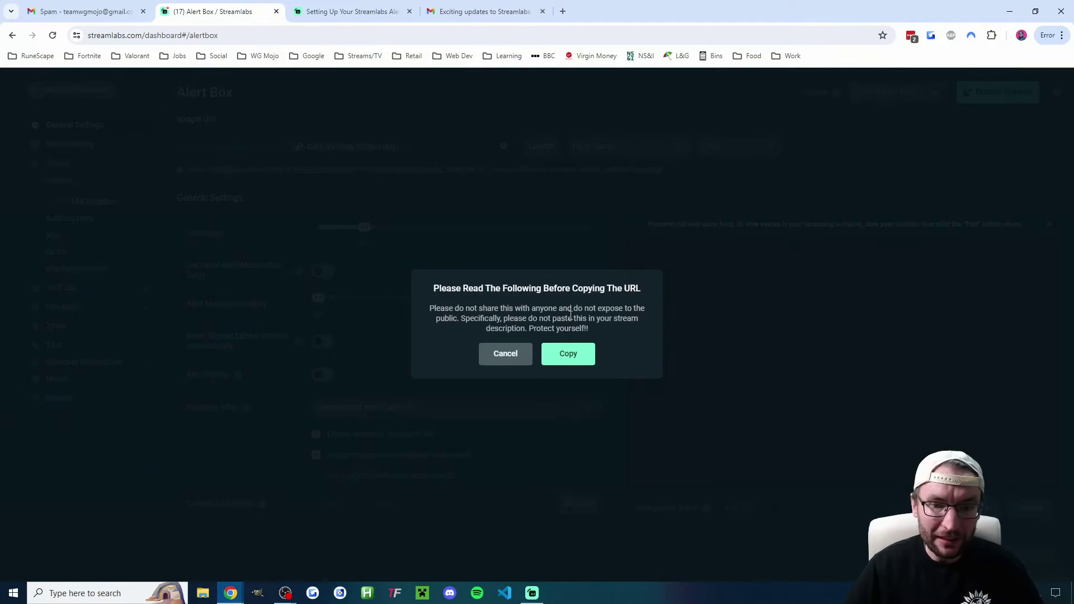
click(589, 353)
key(alt+Tab)
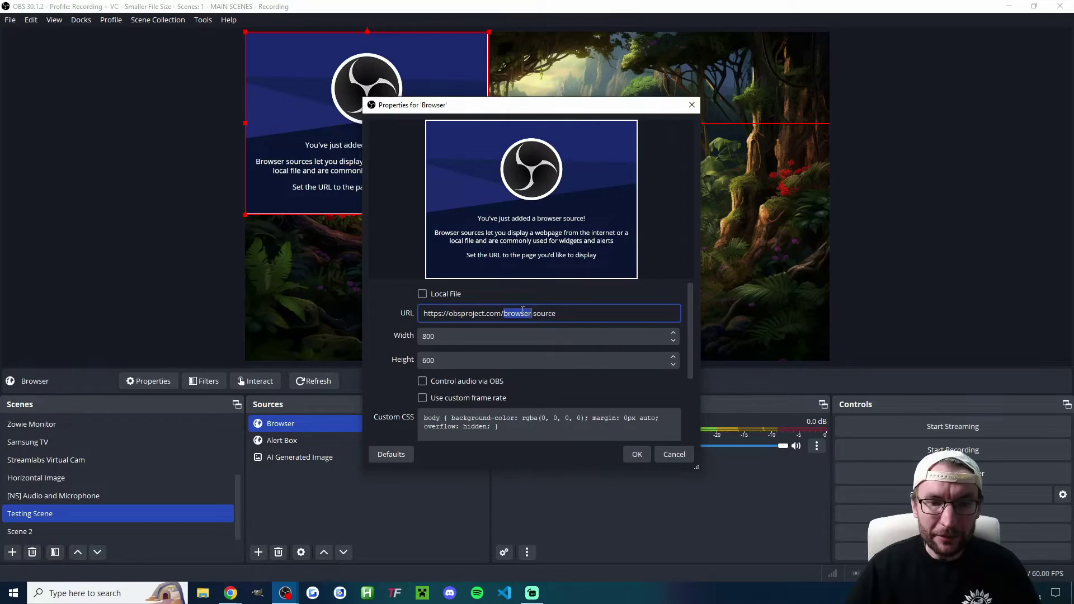
Step: Review the new Browser source's properties, cancel them and remove that source from Testing Scene
triple_click(481, 316)
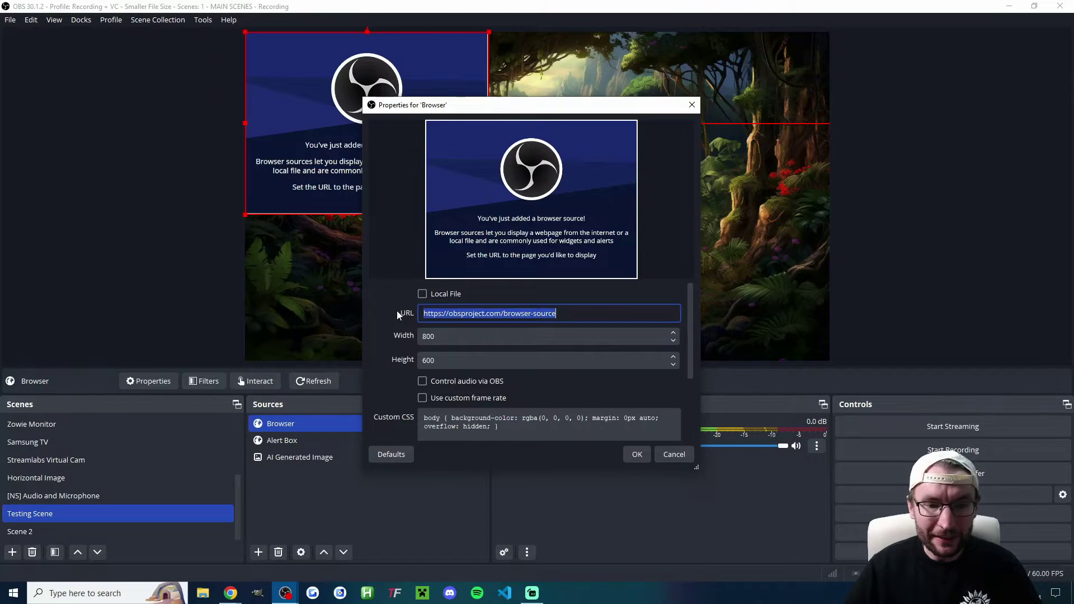
scroll(397, 310, down, 3)
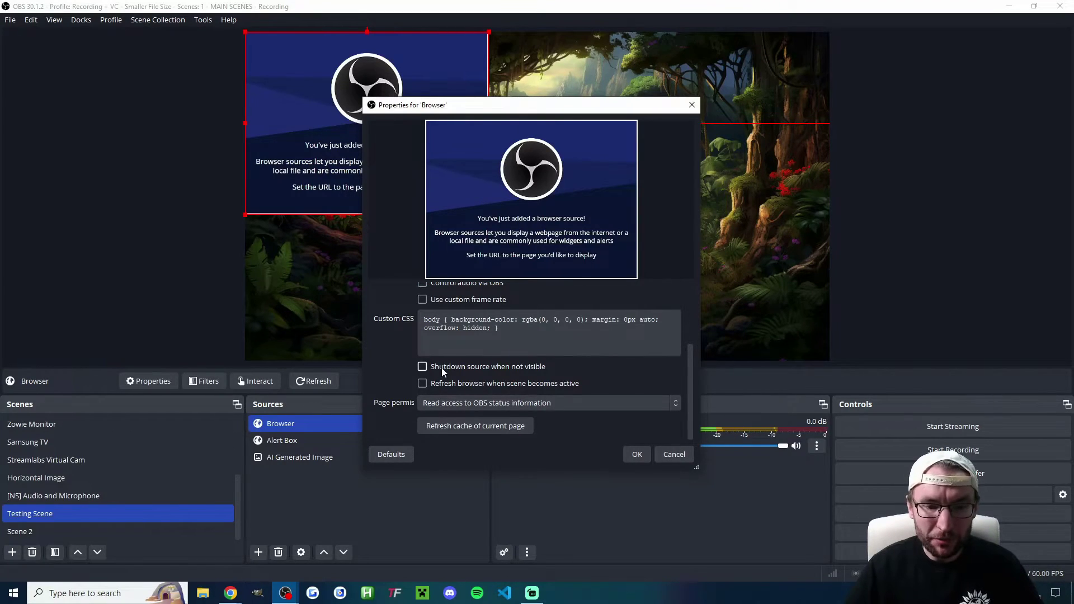
click(674, 454)
right_click(328, 426)
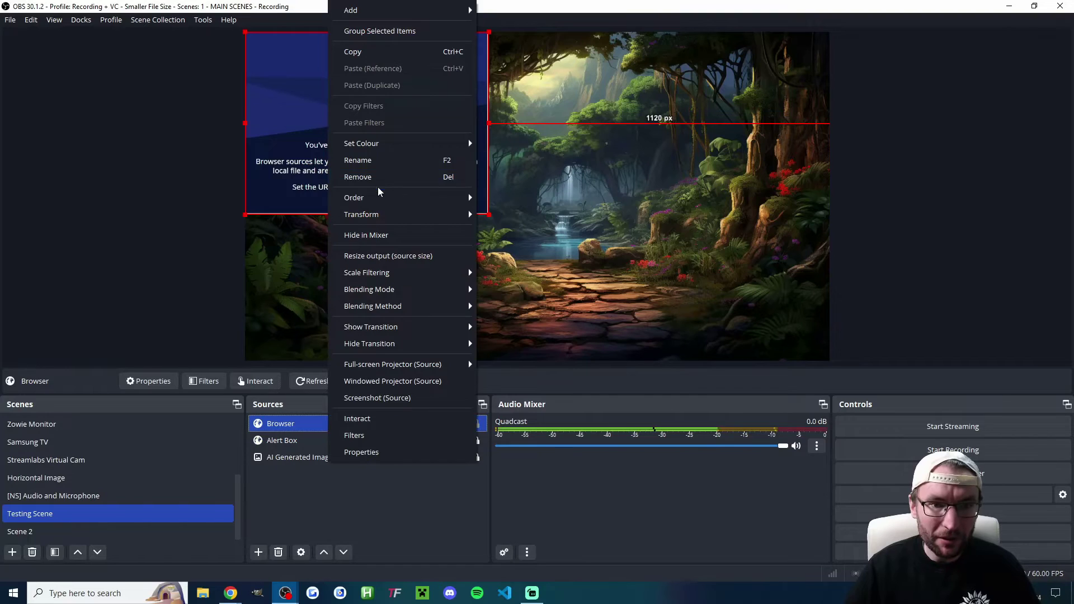
click(367, 176)
click(571, 305)
Step: Examine the properties of the existing Alert Box source in OBS
double_click(296, 424)
scroll(571, 355, down, 3)
Step: Switch to Chrome, look through the library of premade Alert Box themes and close it
key(alt+Tab)
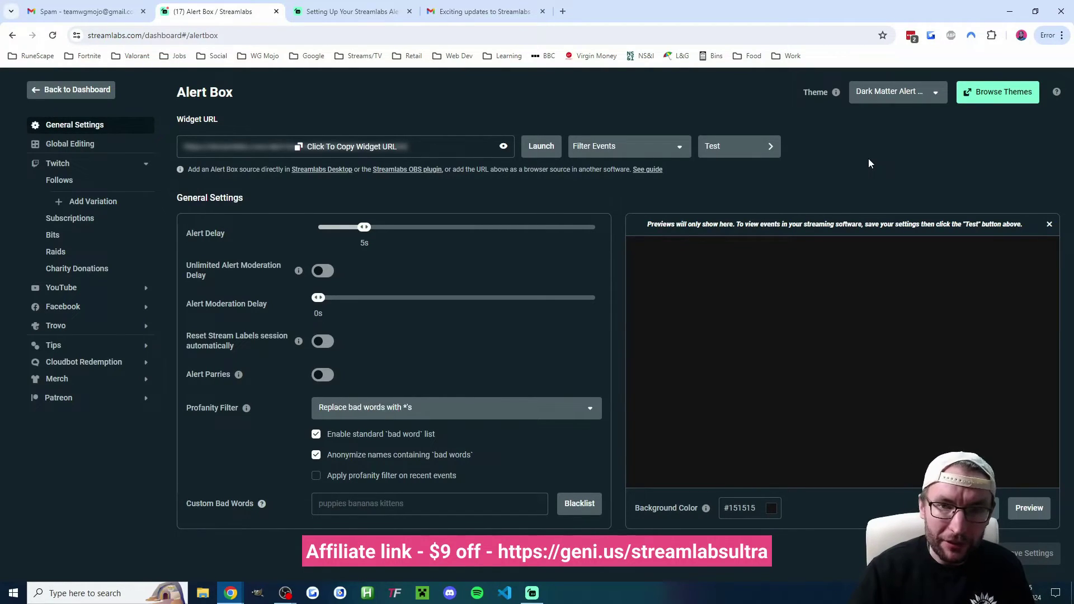
click(991, 94)
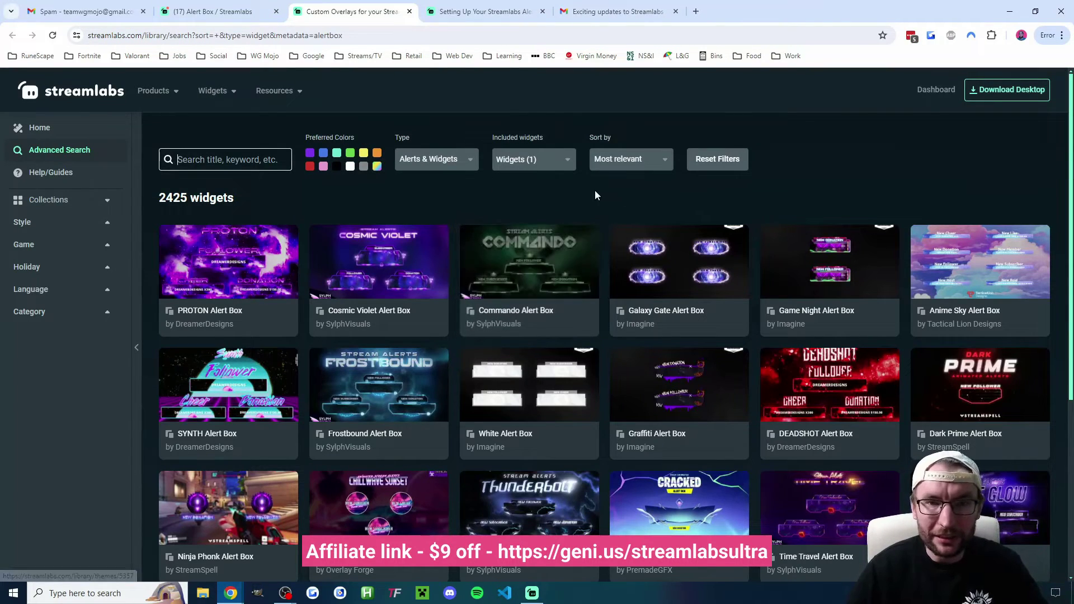
key(ctrl+w)
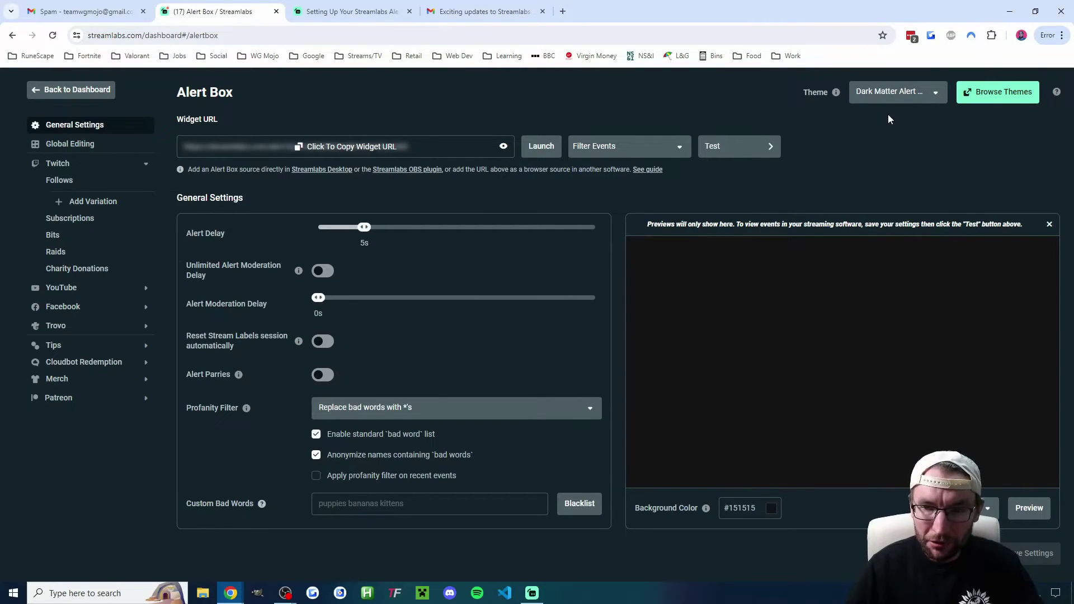
Step: Create a new alert theme from scratch named "Multistream Test" with the Streamlabs default settings enabled
click(935, 97)
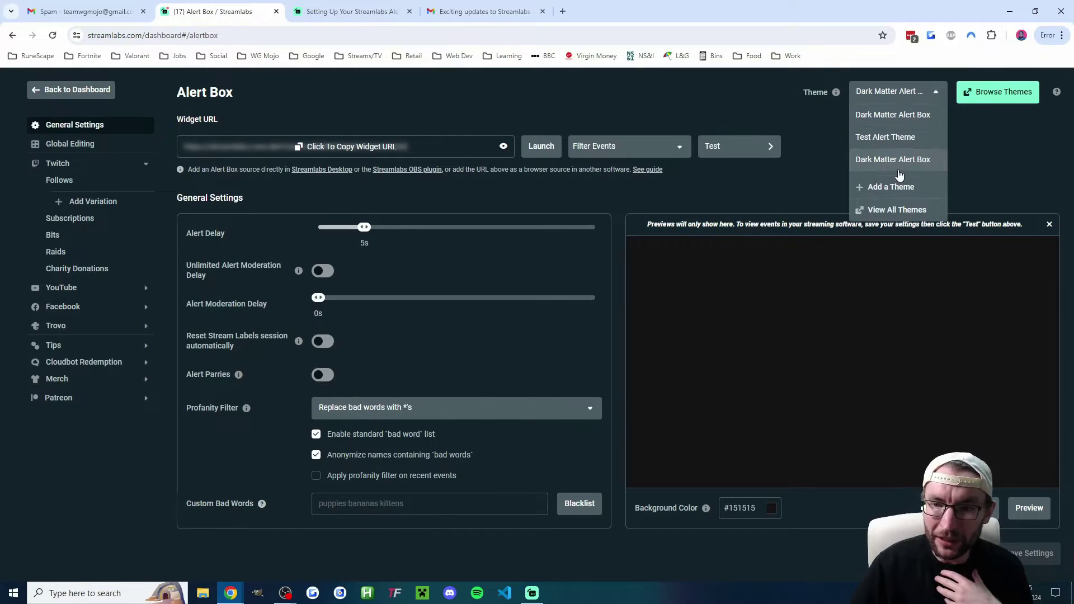
click(883, 189)
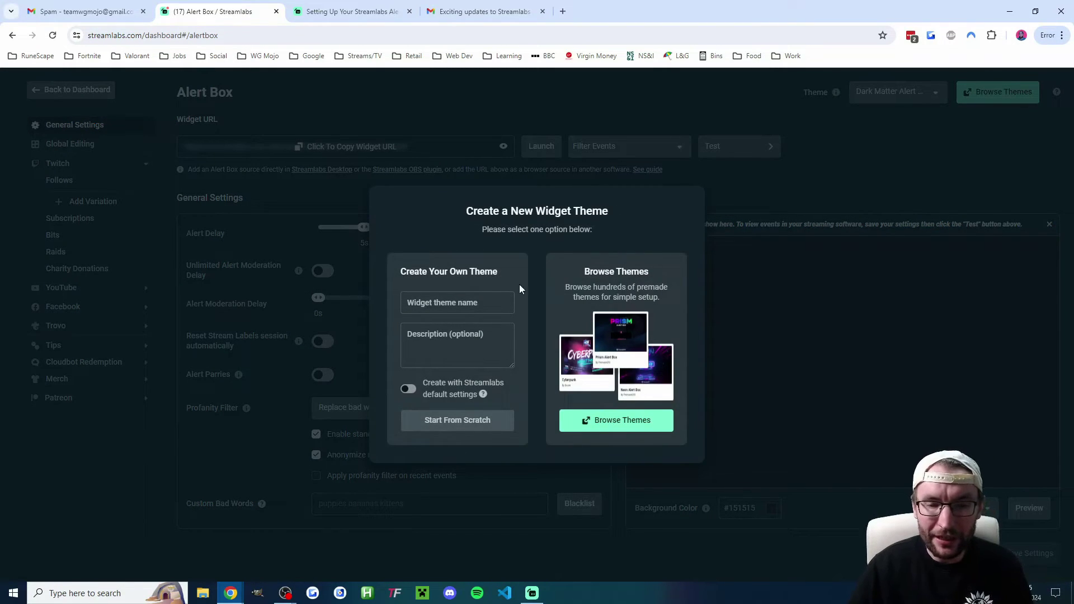
click(451, 303)
text(Multistream Test)
double_click(446, 303)
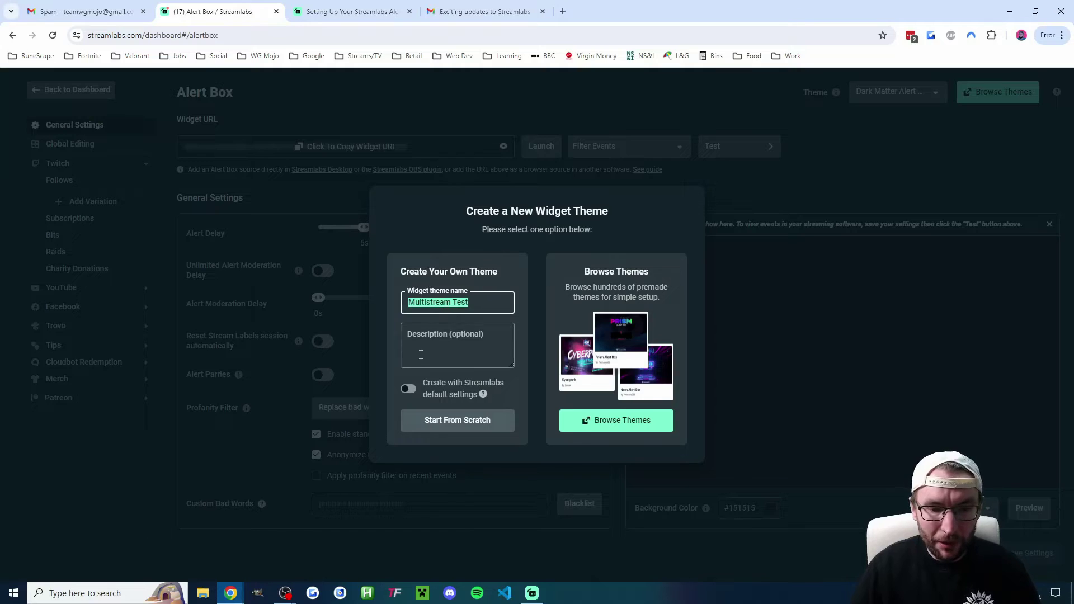
click(409, 397)
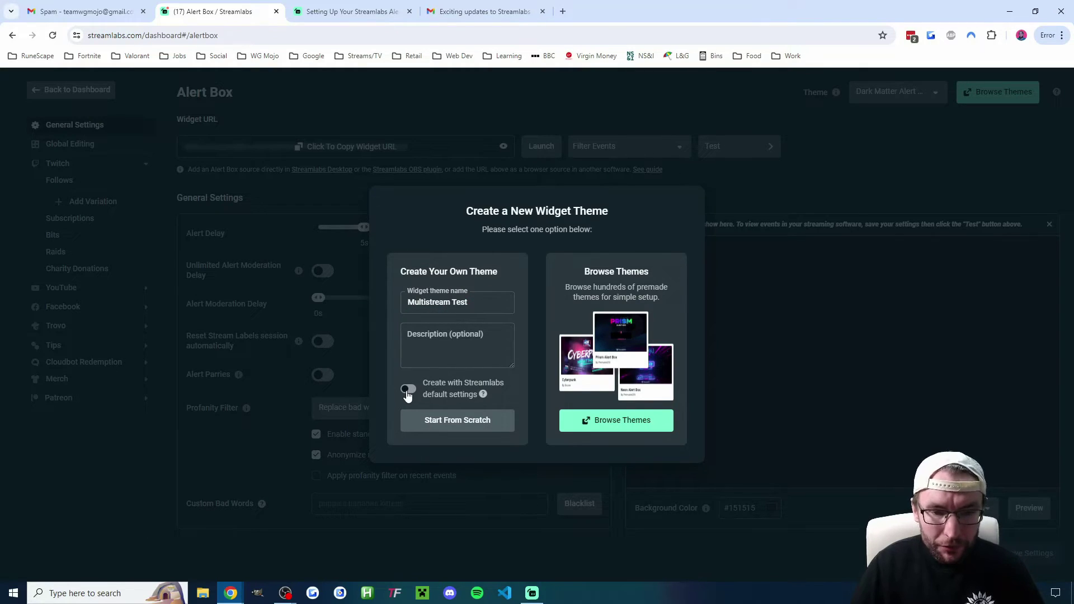
click(408, 392)
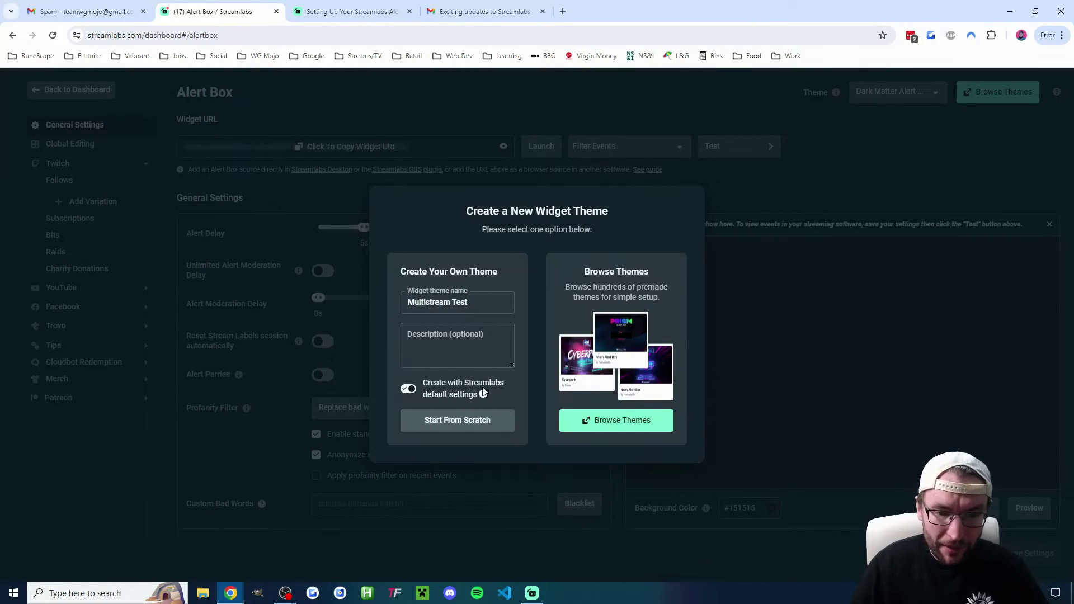
click(456, 420)
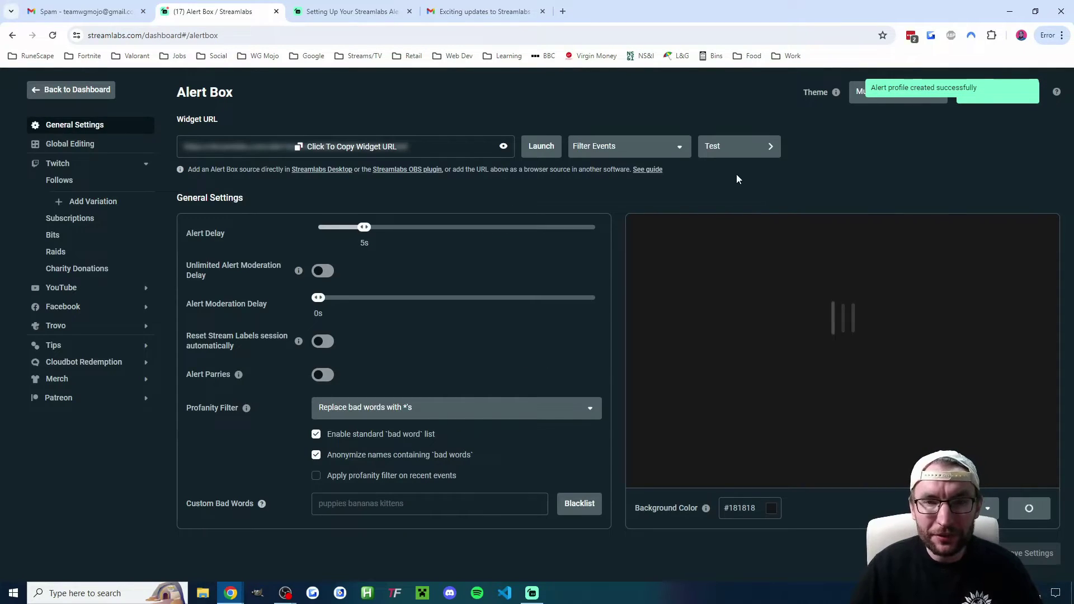
Step: Preview the new theme's alert and examine the Global Editing options for all alerts
click(1029, 510)
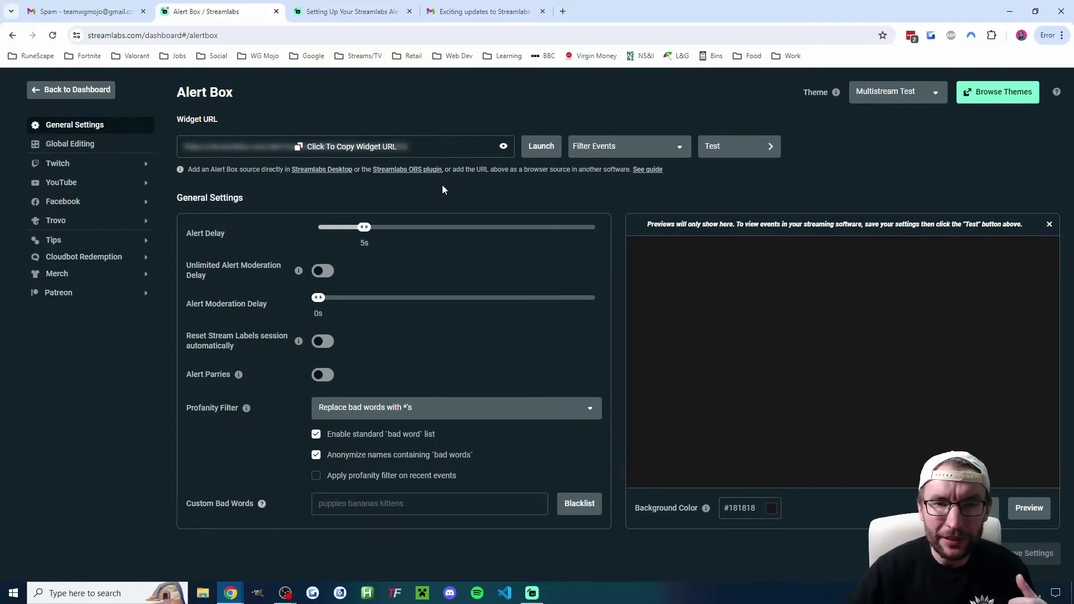
scroll(442, 189, down, 2)
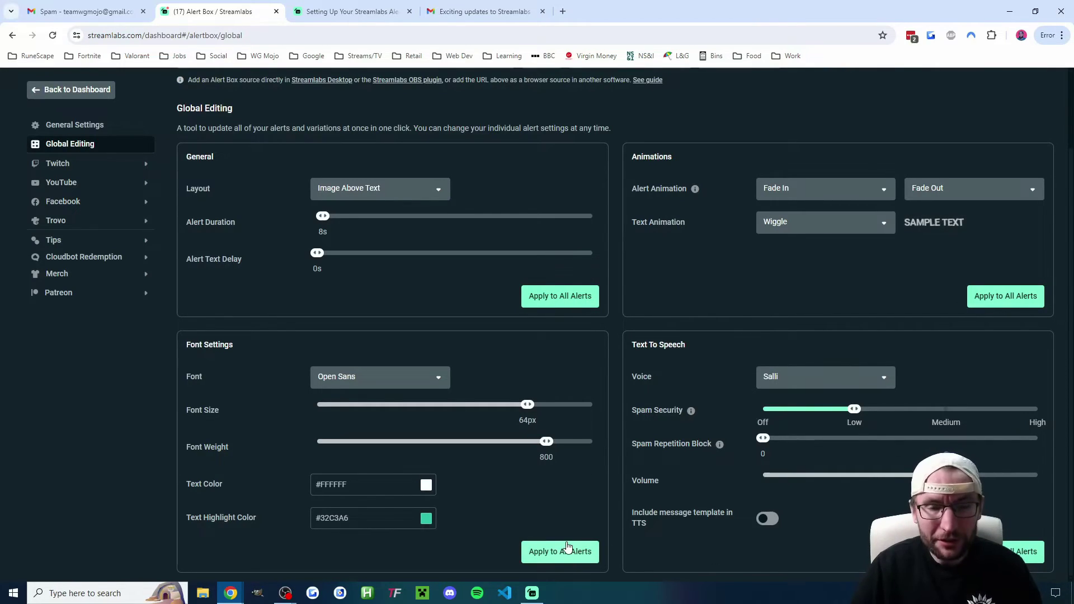
Step: Preview the Twitch Follows alert, remove its image jumpy-kevin.webm and preview the alert again
click(68, 164)
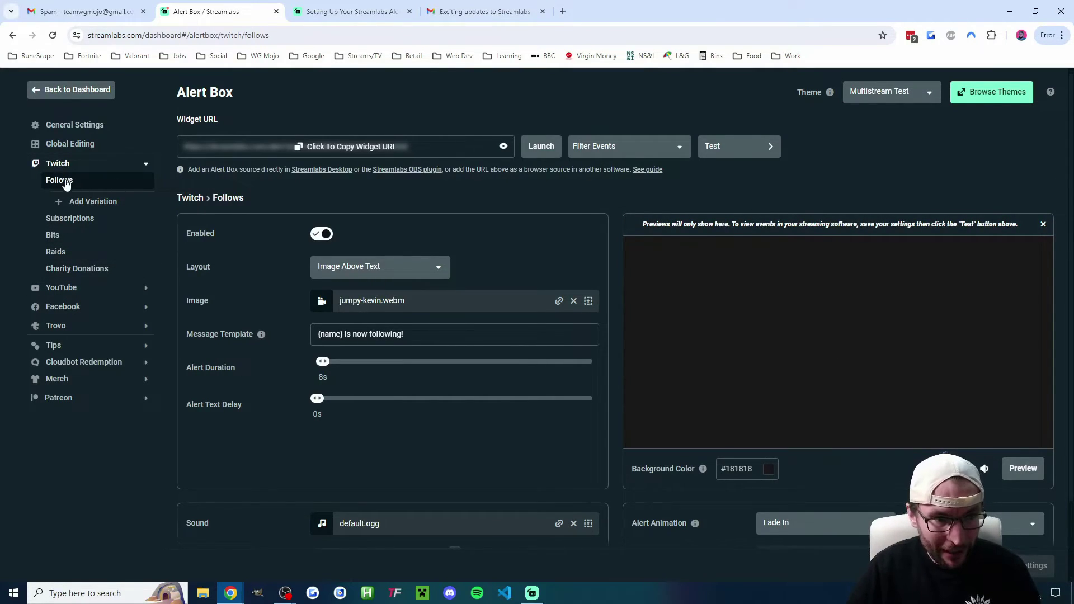
click(1022, 468)
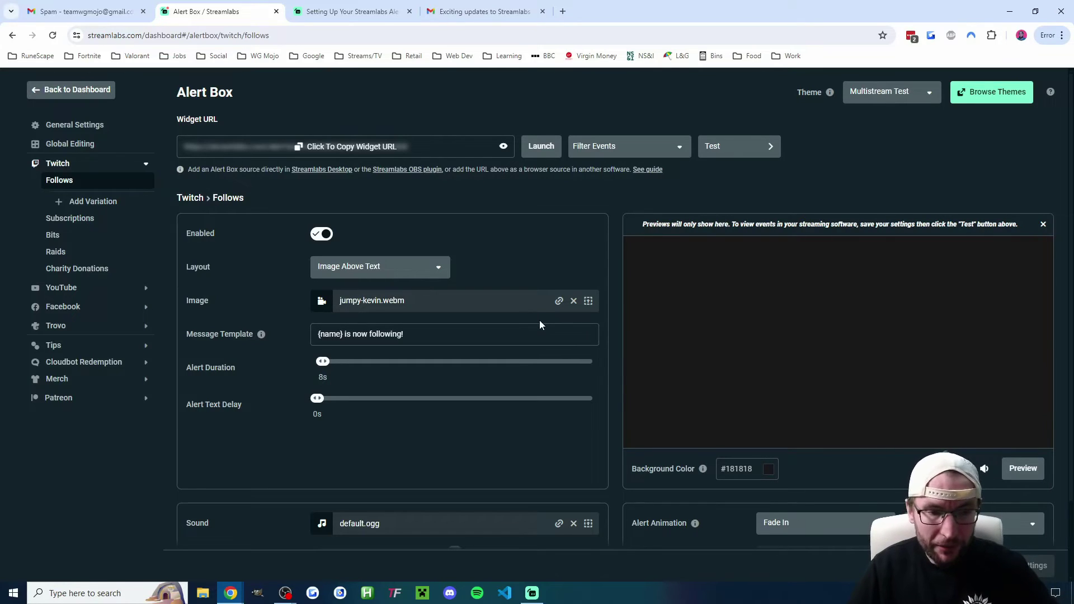
click(1022, 469)
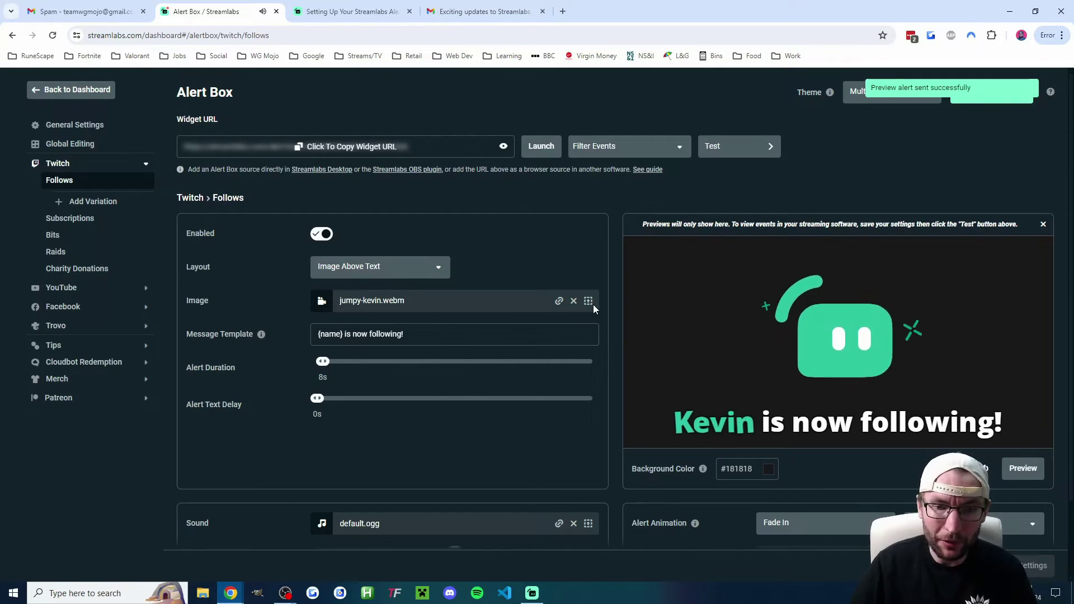
click(573, 302)
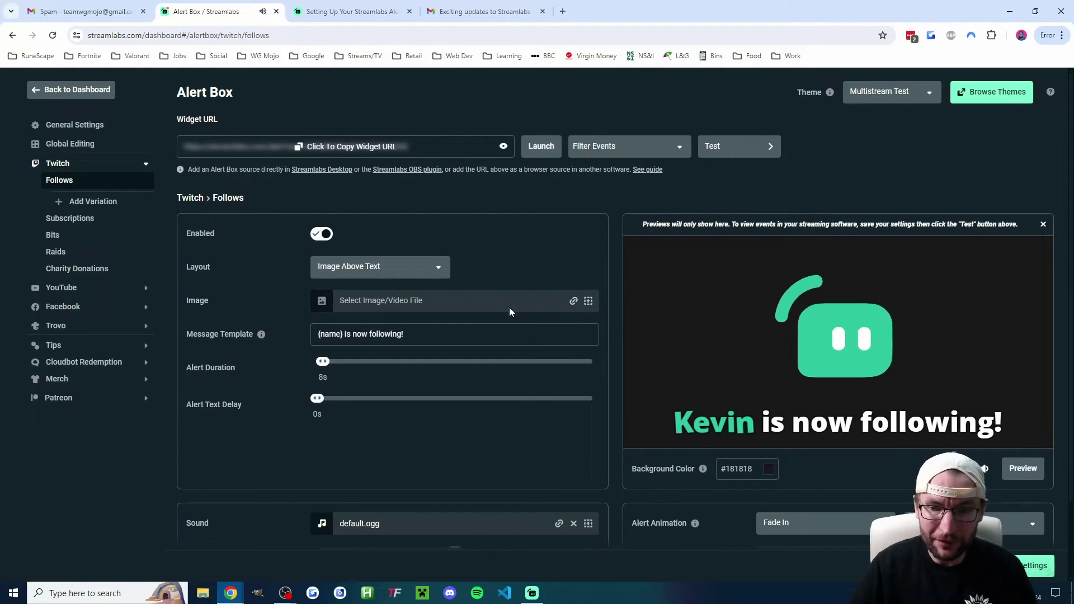
click(1023, 468)
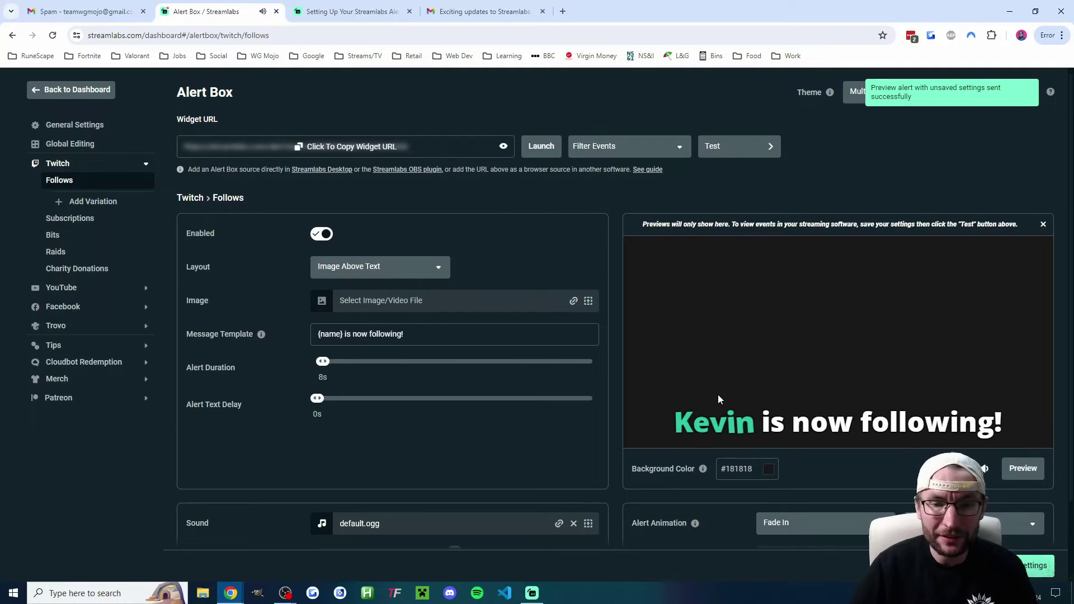
Step: Set the Twitch Follows alert duration to 5 s and save the settings
drag(324, 363, 321, 372)
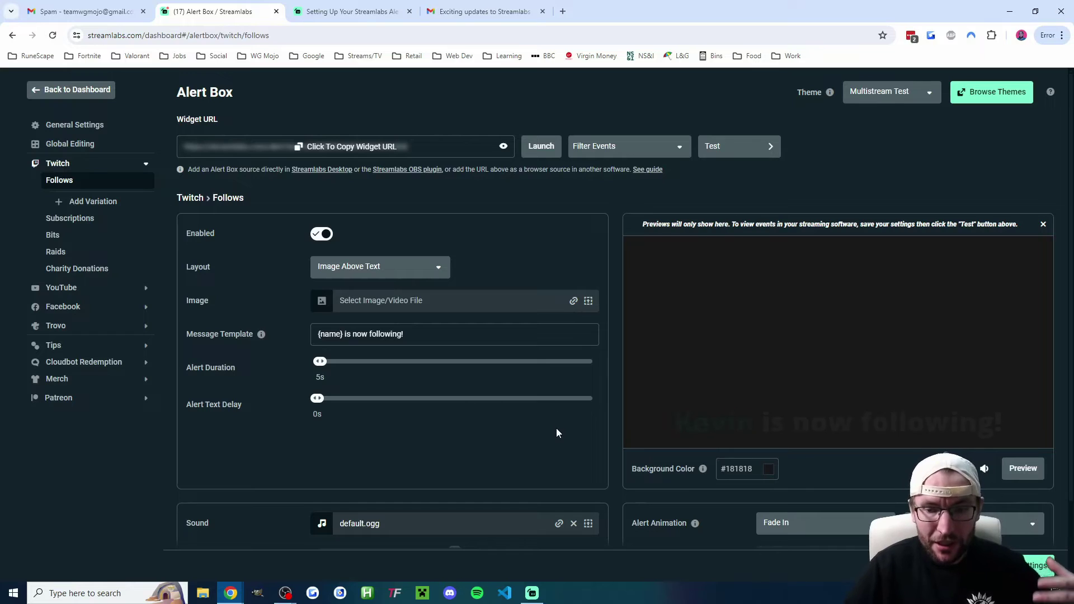
scroll(615, 394, down, 2)
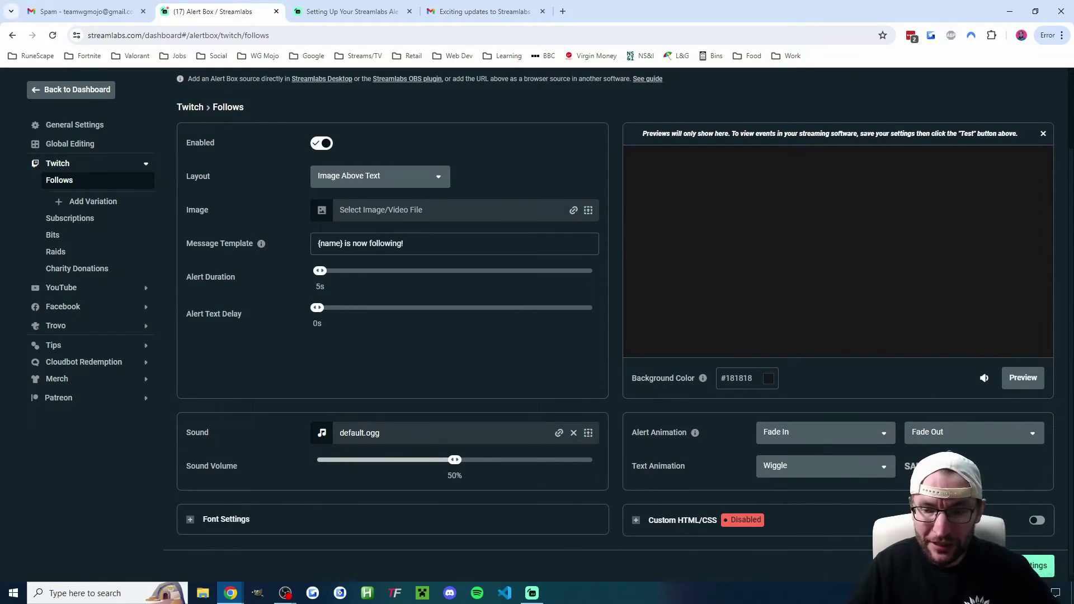
click(1035, 565)
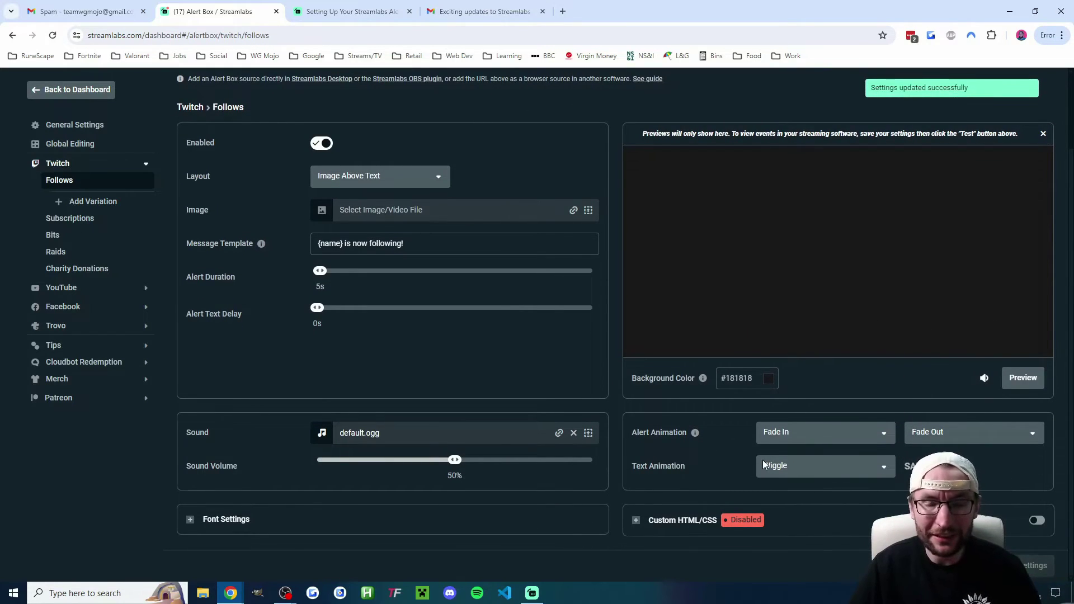
scroll(762, 459, up, 2)
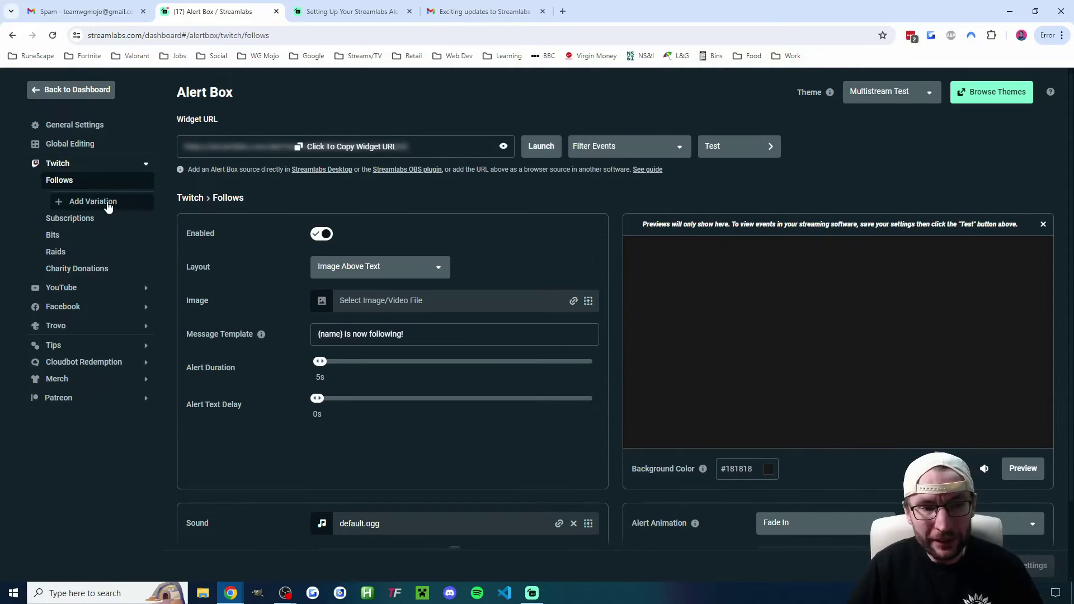
Step: Add a variation named "1 Year Sub" with default settings to the Twitch Subscriptions alert
click(108, 205)
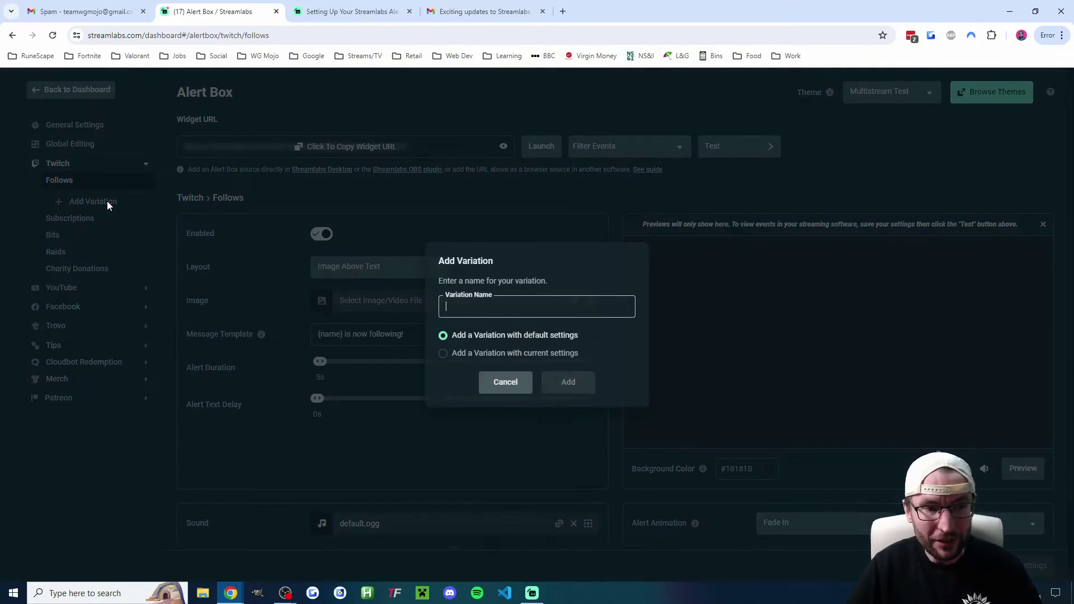
click(112, 199)
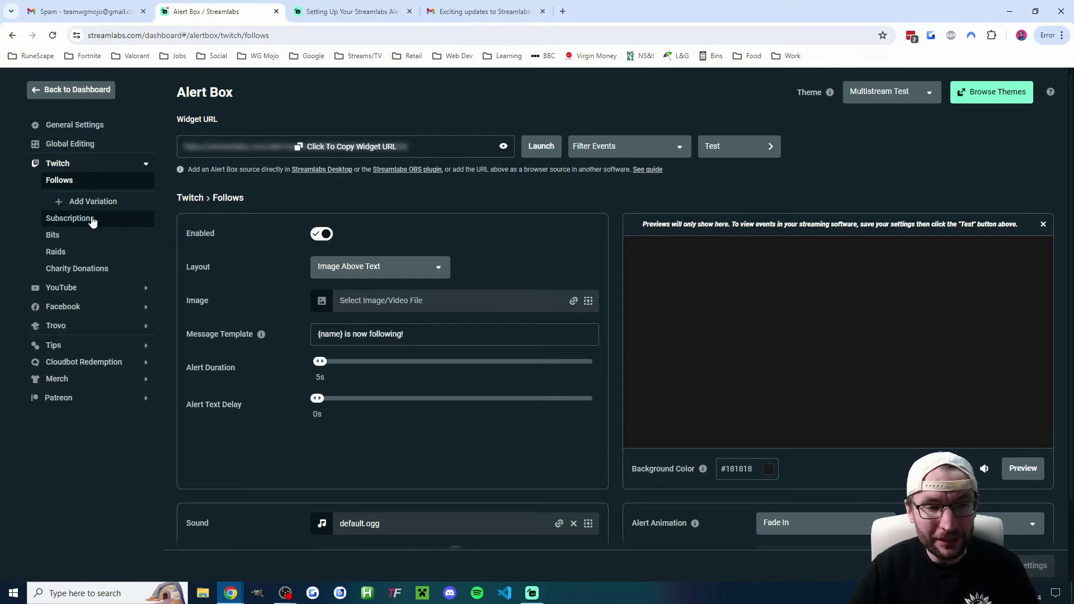
click(92, 219)
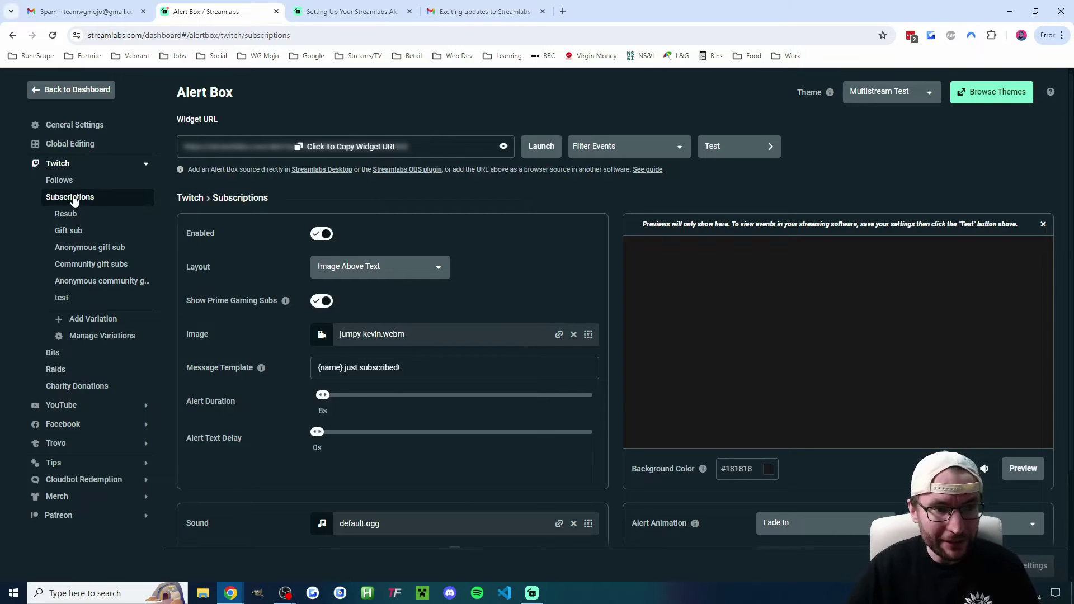
click(90, 320)
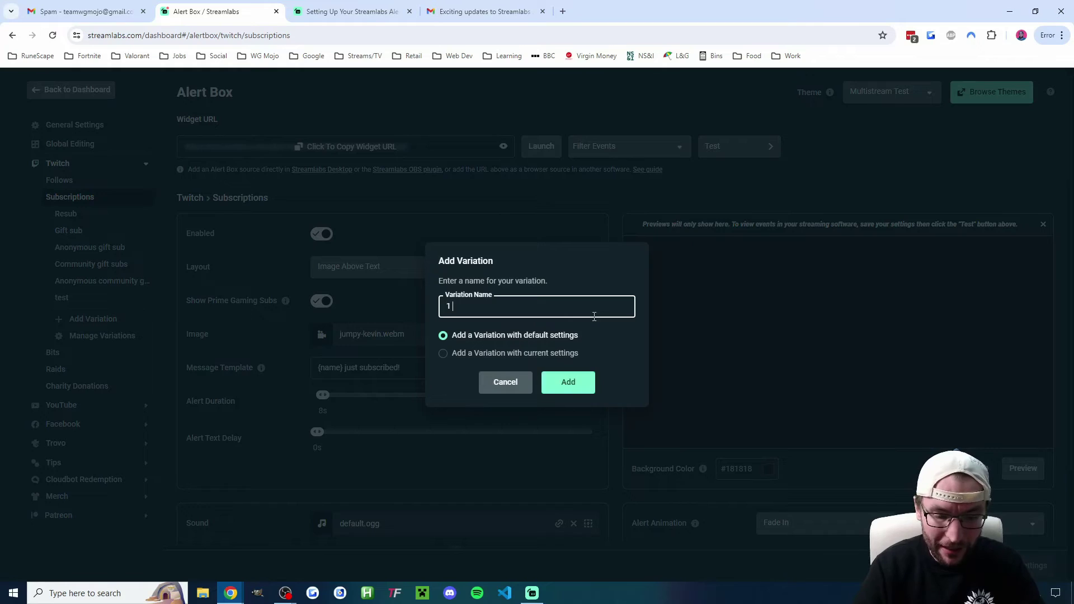
text(1 Year Sub)
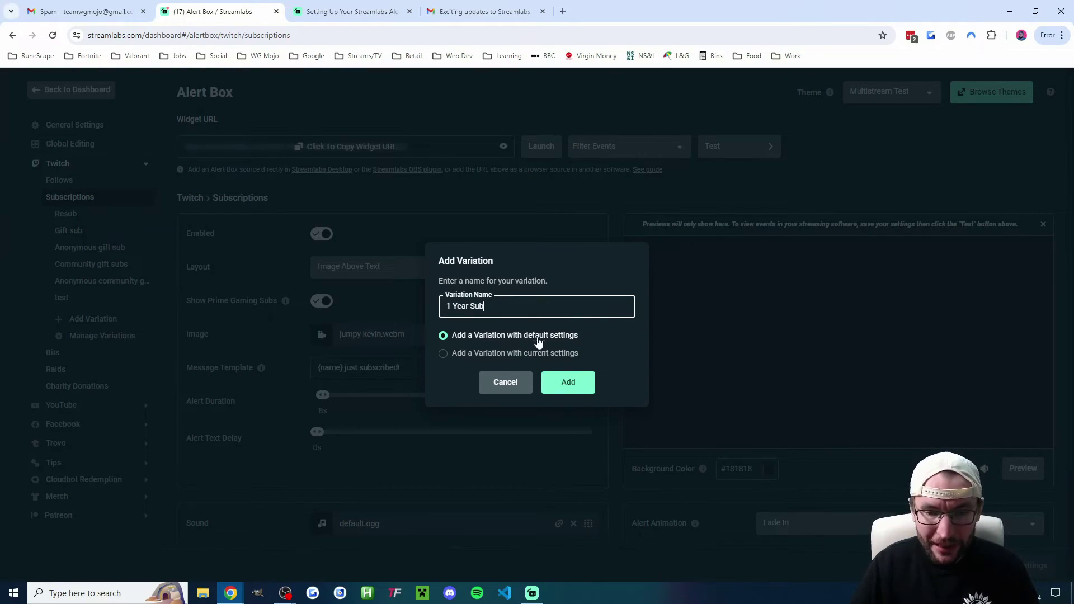
click(568, 384)
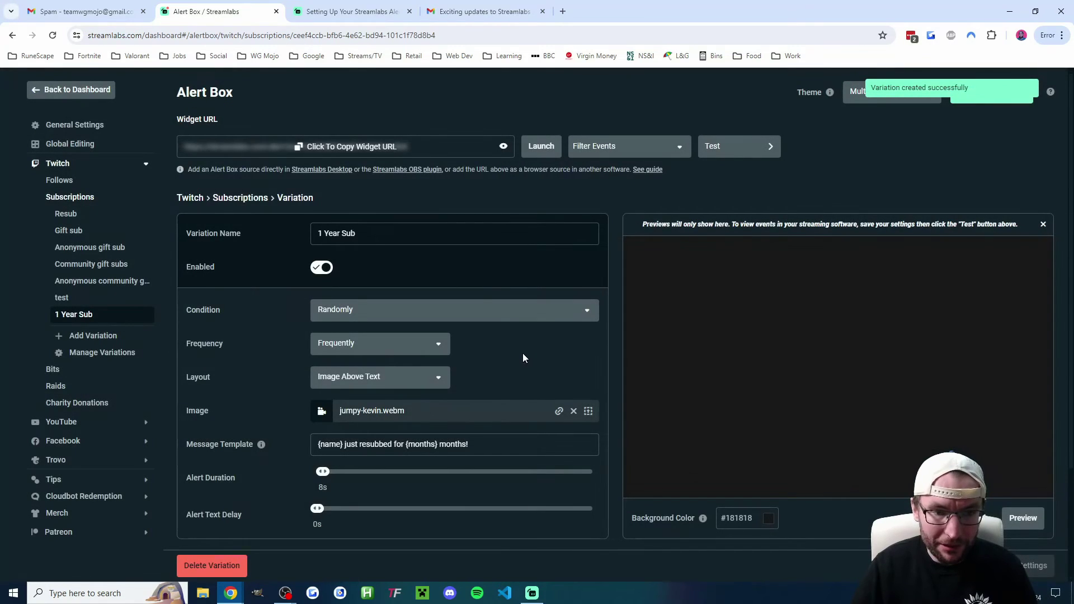
Step: Set the 1 Year Sub variation's condition to "Months subscribed is exactly <months>" with 12 months
click(343, 314)
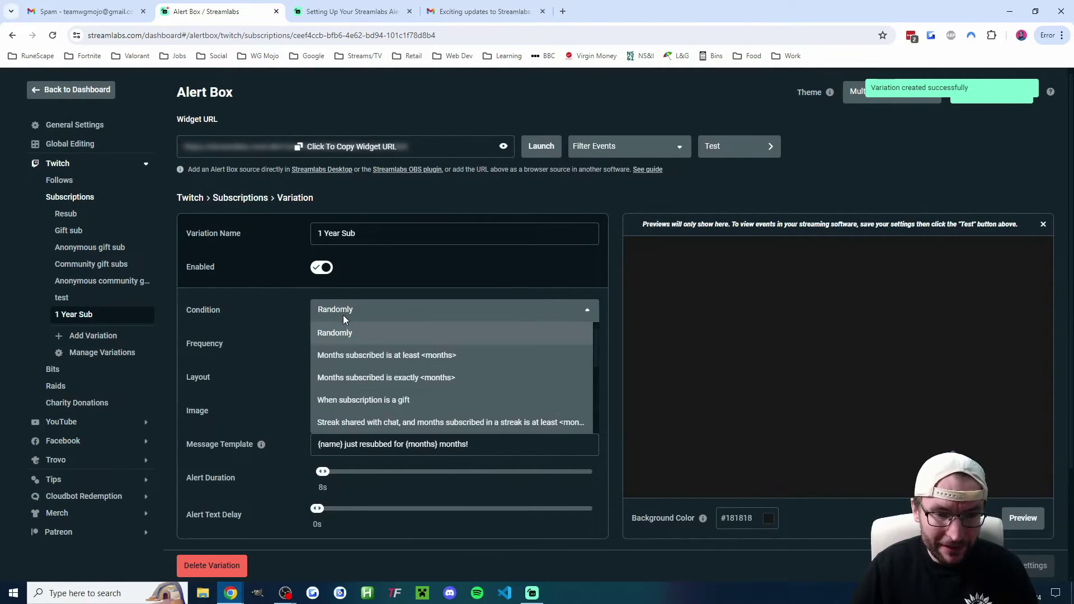
click(422, 378)
text(12)
click(274, 334)
Step: Append "Thanks for your incredible one year of support!" to the 1 Year Sub message template and save the variation
click(461, 443)
text(Thanks for your incredible one year of support!)
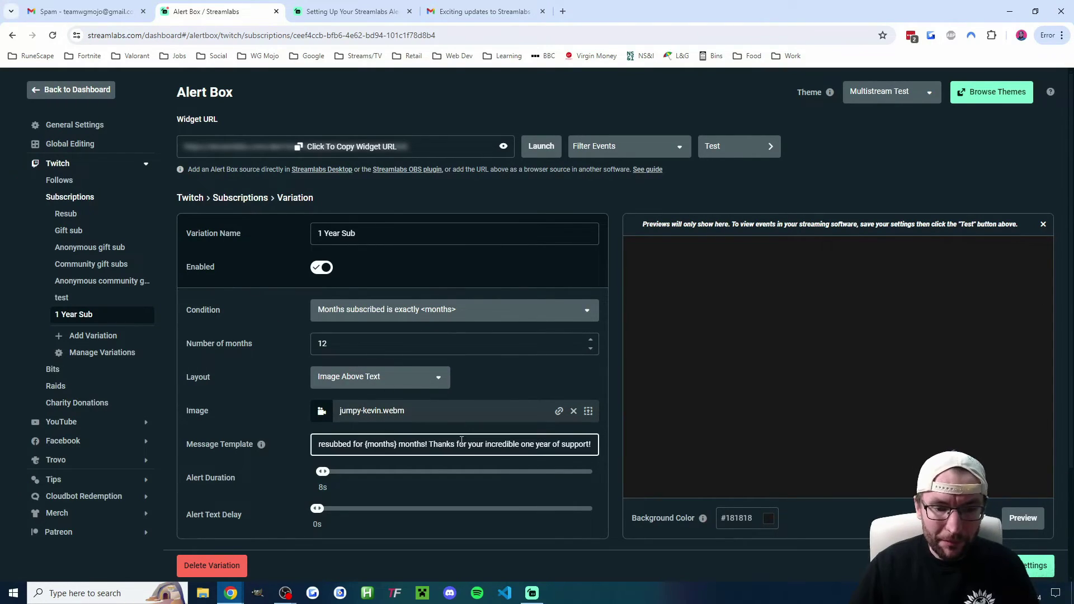
drag(334, 438, 285, 438)
click(389, 445)
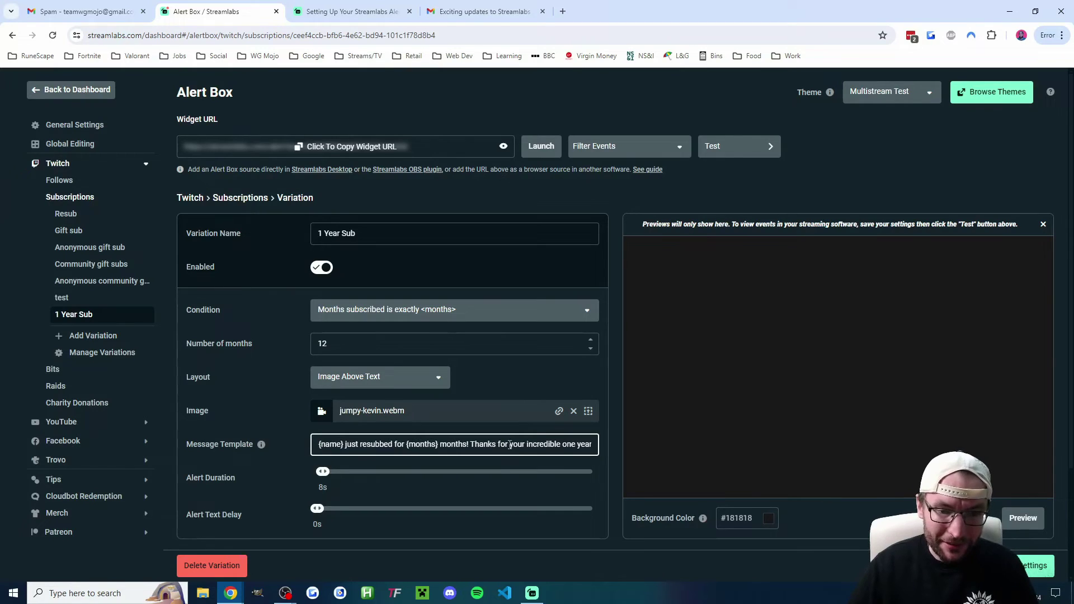
drag(493, 445, 625, 451)
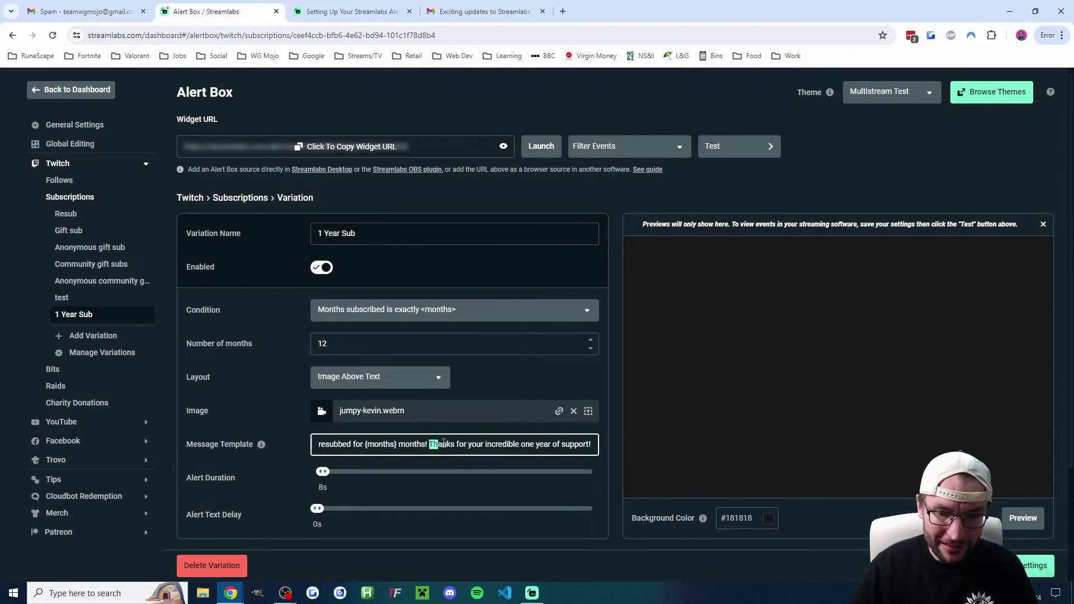
click(603, 439)
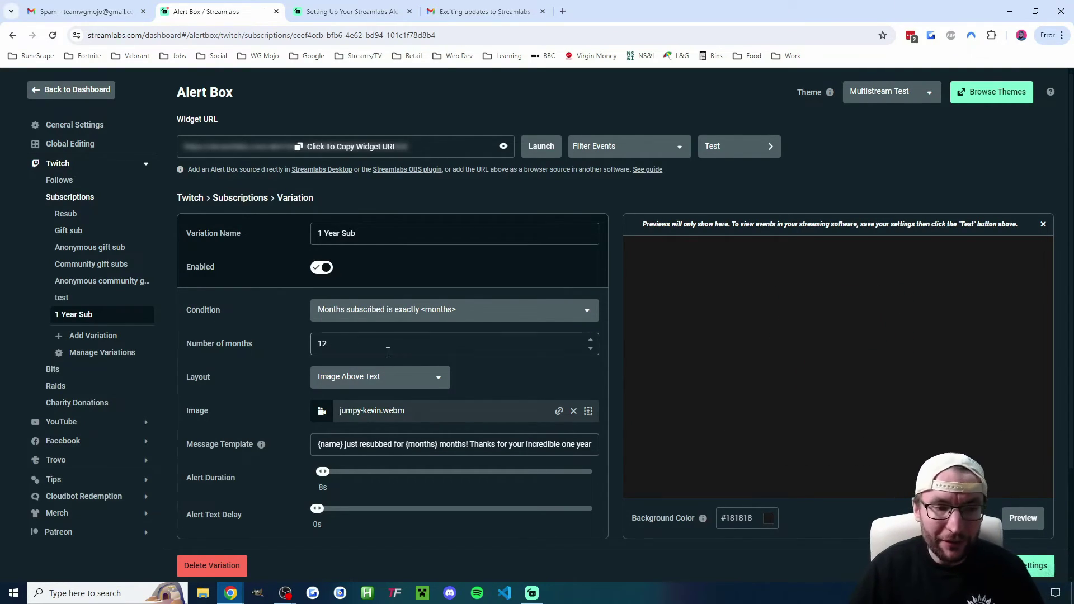
scroll(615, 291, down, 3)
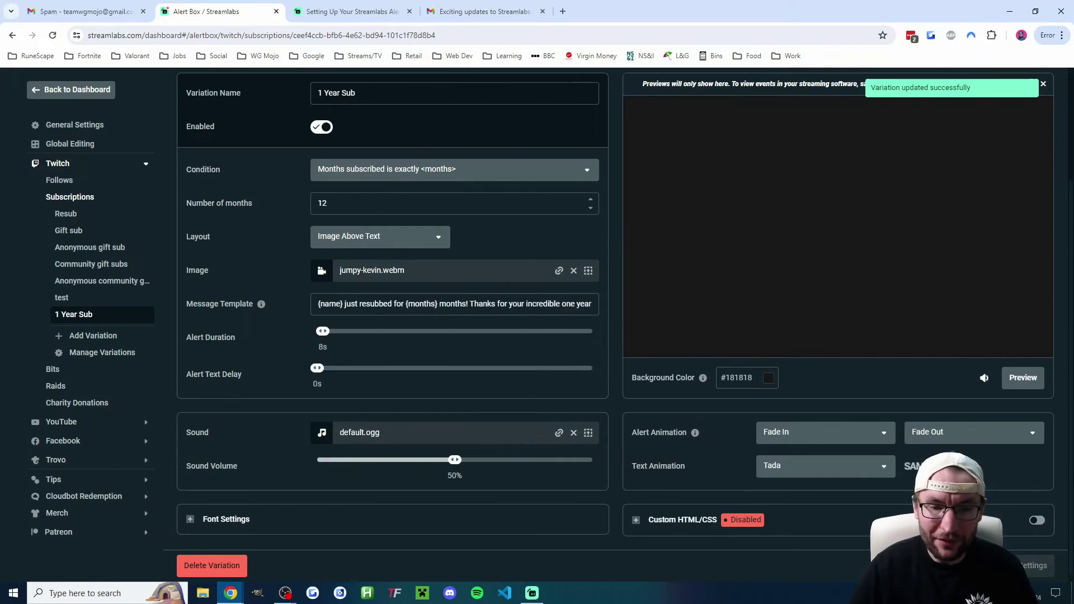
Step: Set the Twitch Follows alert's sound volume to 0% and save the settings
click(83, 202)
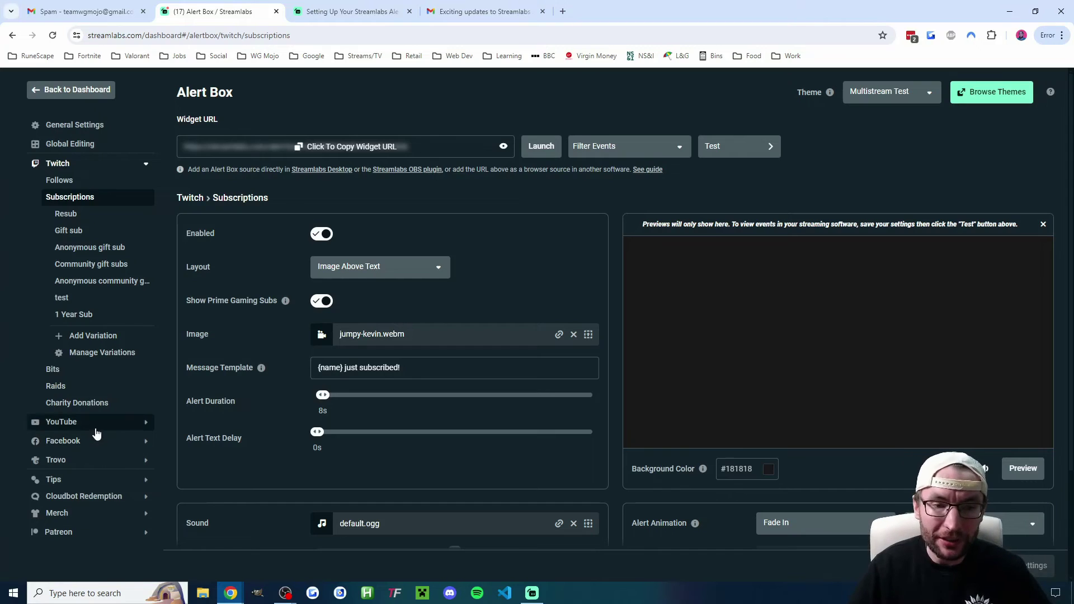
click(67, 185)
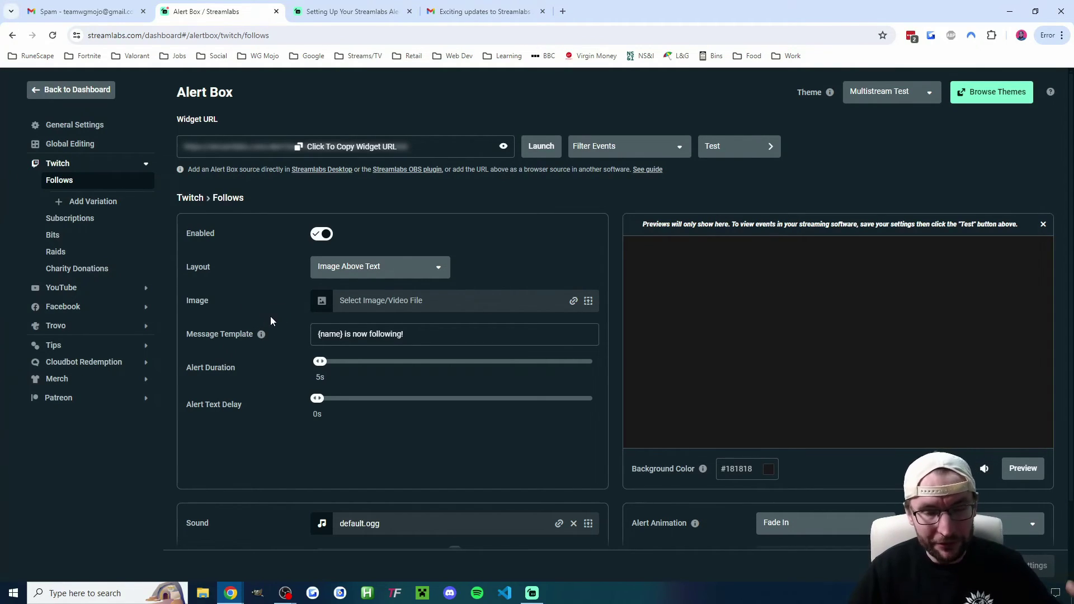
scroll(260, 317, down, 2)
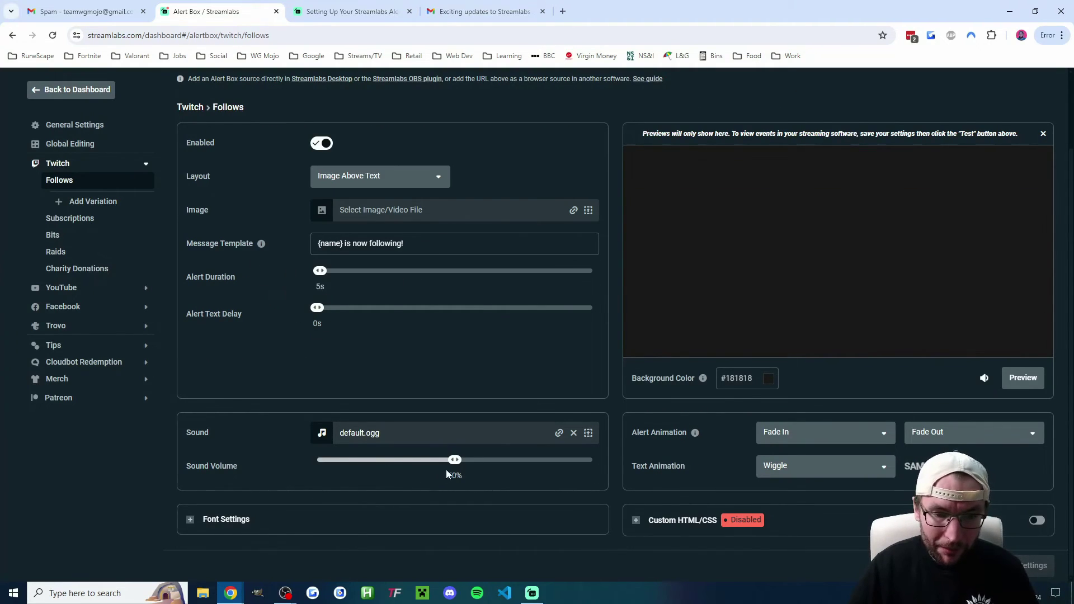
drag(453, 462, 308, 466)
click(1033, 565)
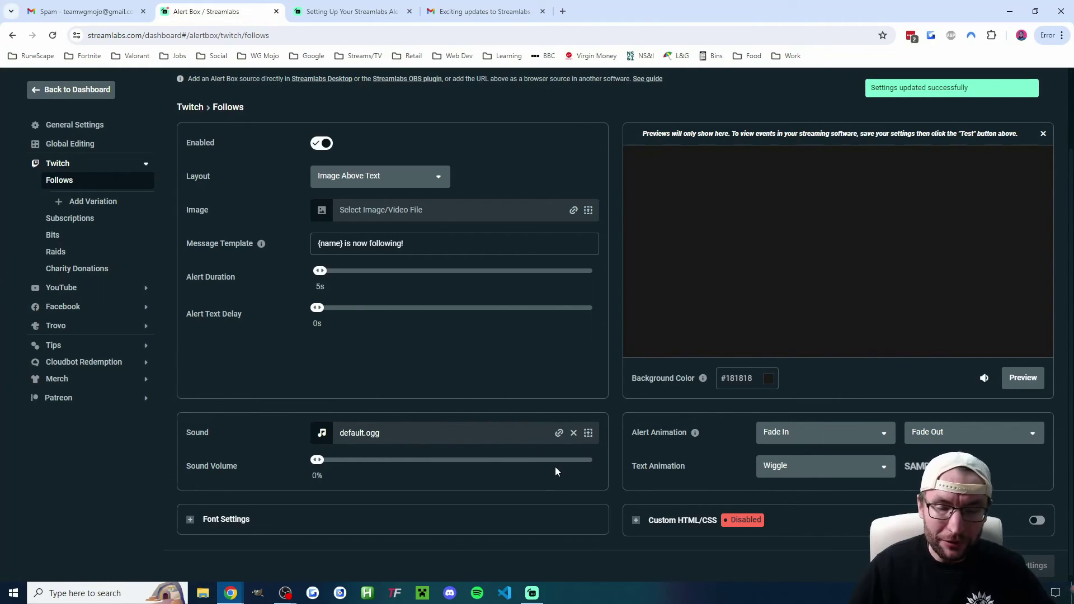
Step: Examine the Tips alert settings, including minimum amounts, image, sound, animation and text-to-speech options
scroll(73, 354, up, 2)
click(72, 348)
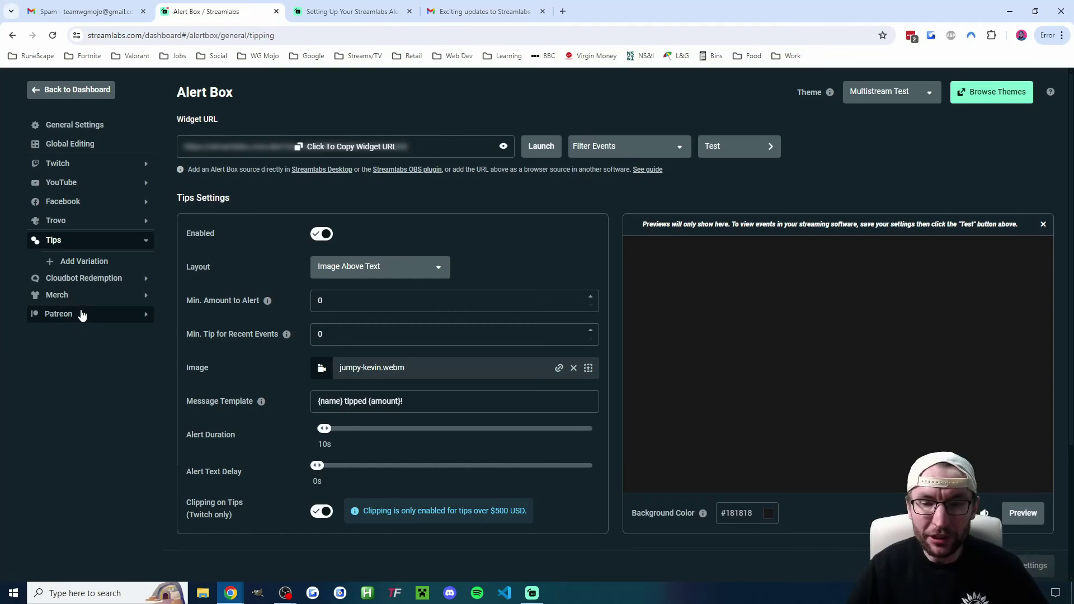
scroll(756, 386, down, 1)
scroll(756, 380, down, 2)
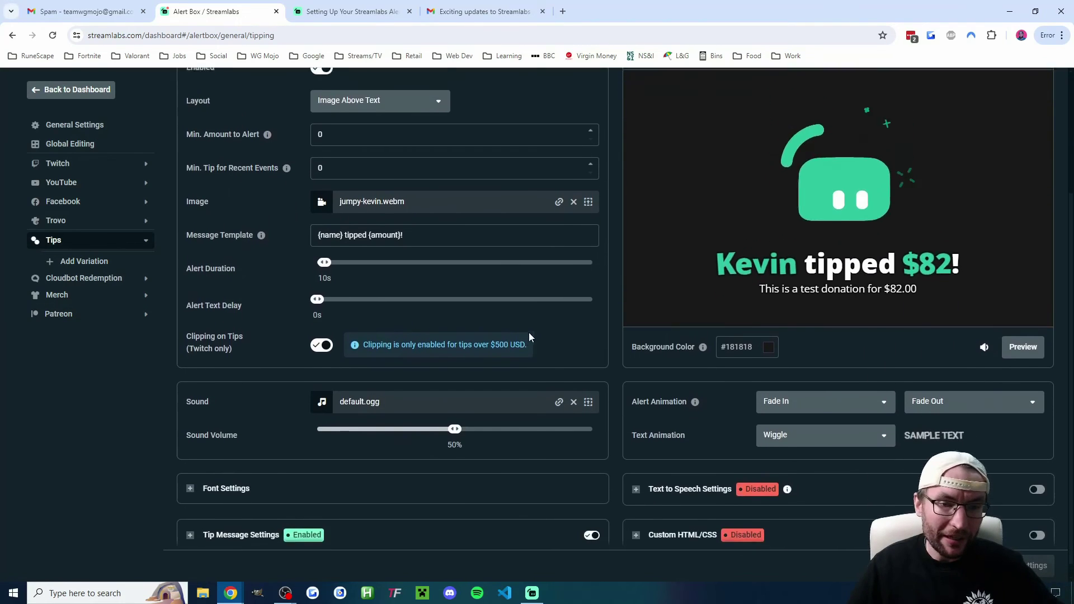
scroll(999, 498, up, 3)
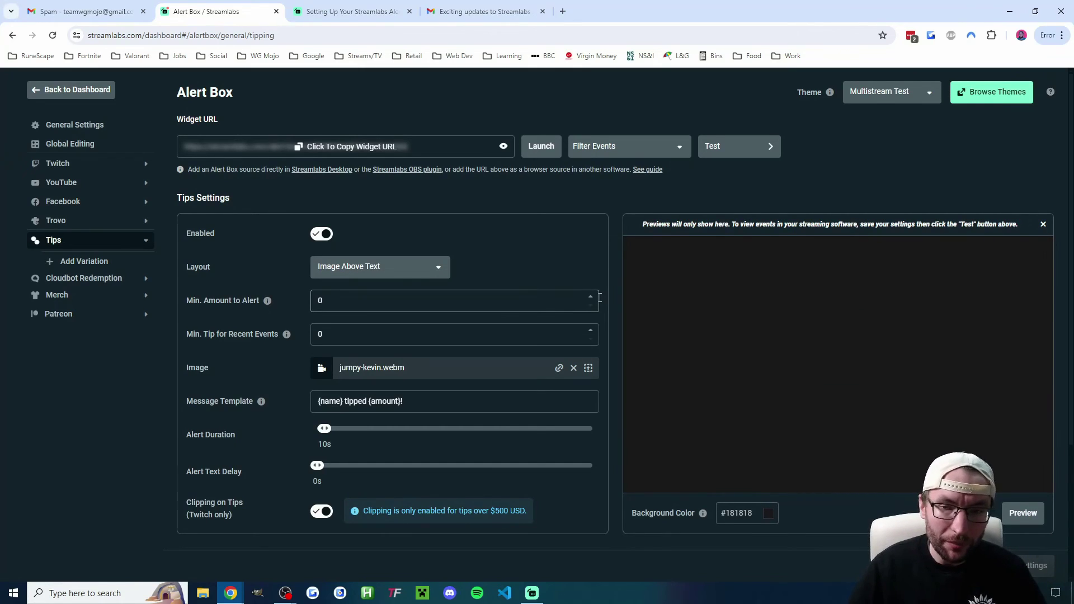
Step: Send a test YouTube Subscribers alert and check it in Streamlabs Desktop's horizontal and vertical outputs
click(750, 152)
mouse_move(748, 173)
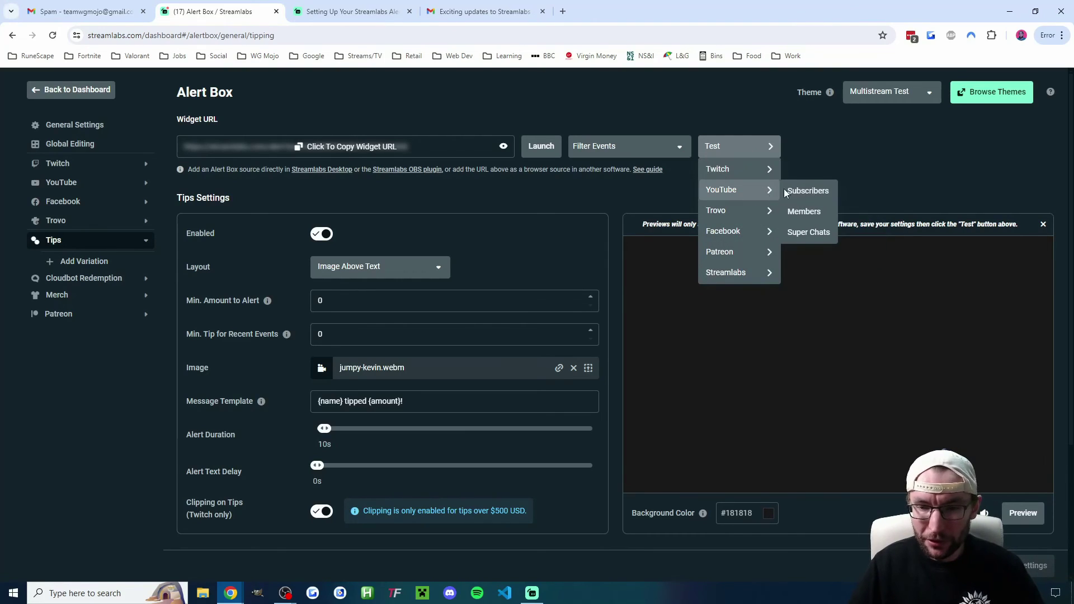
click(805, 190)
click(532, 593)
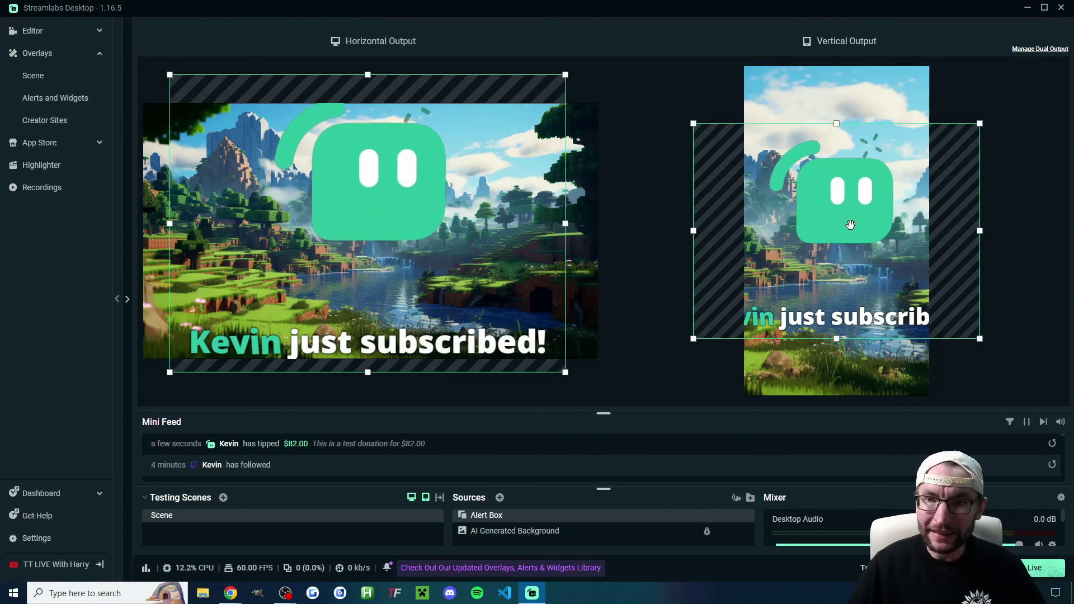
drag(834, 345, 945, 244)
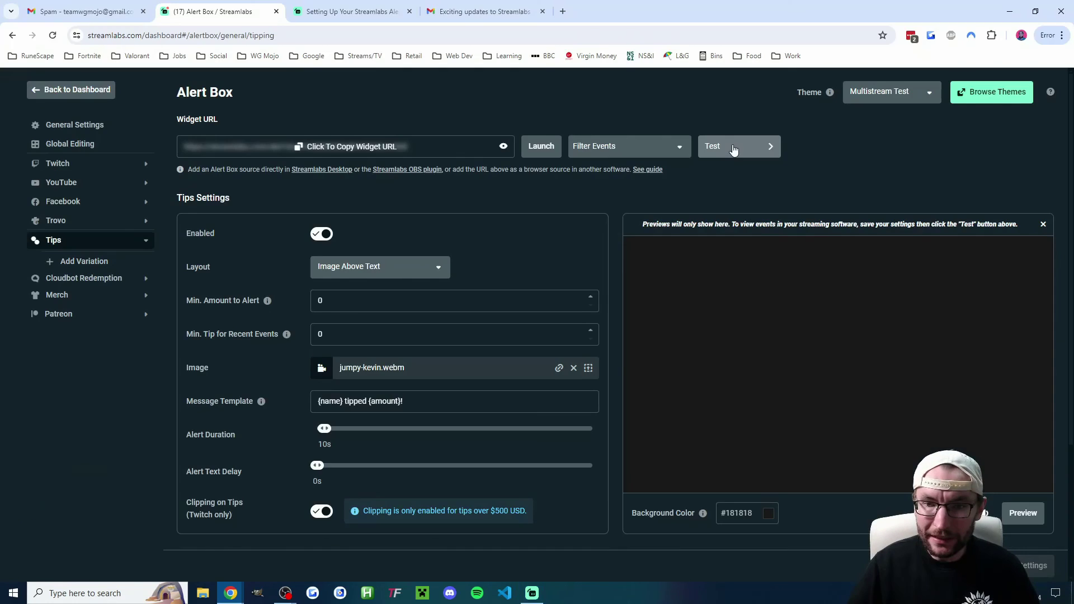
Step: Send another test YouTube Subscribers alert from the Alert Box page and check it in OBS Studio
click(730, 145)
mouse_move(732, 195)
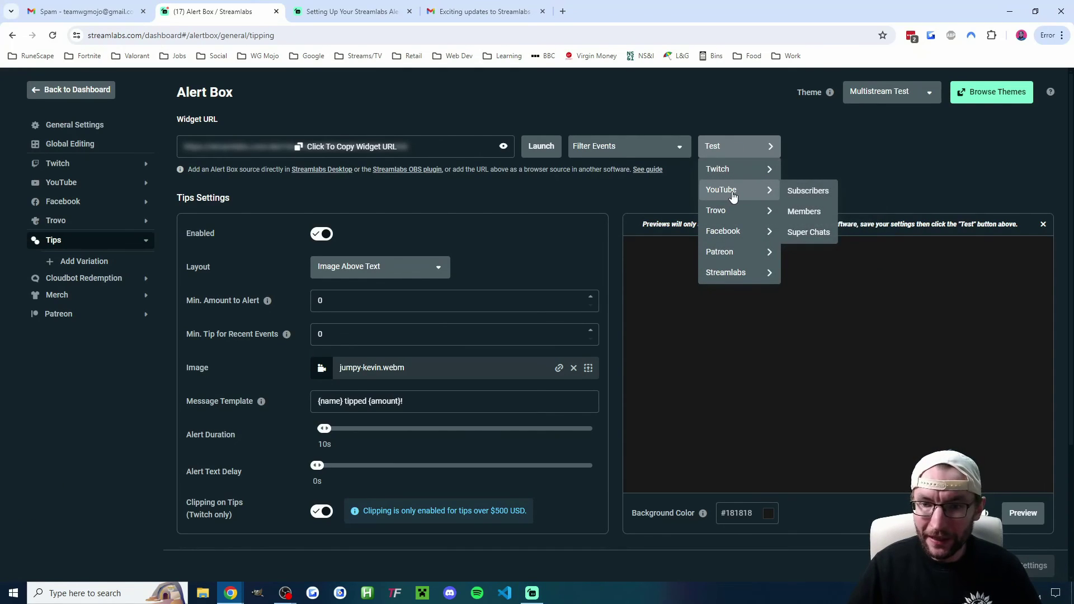
click(821, 194)
mouse_move(285, 593)
click(273, 552)
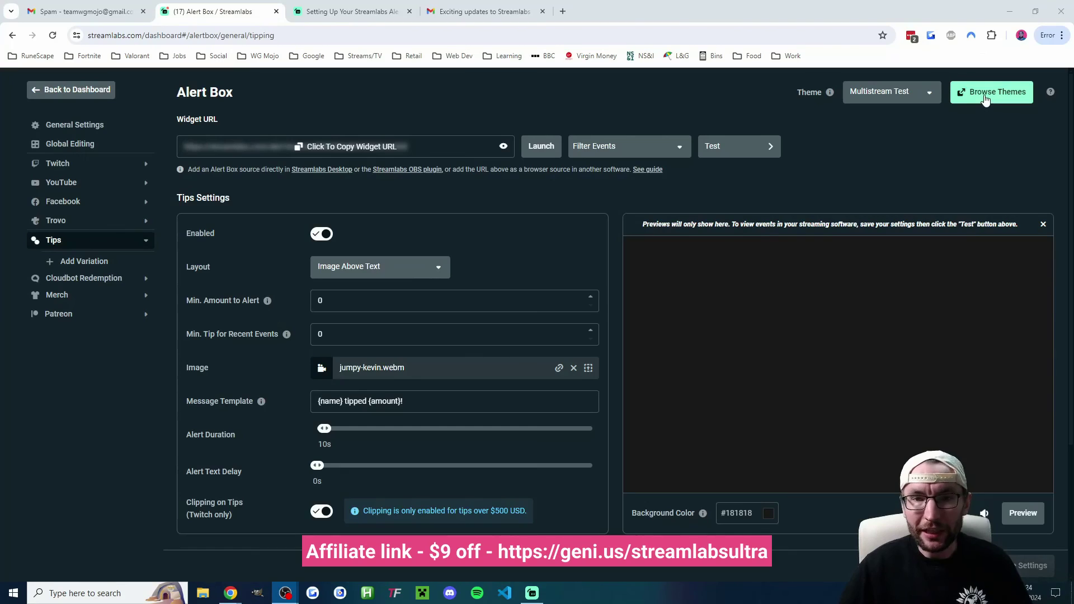
Step: Open the Streamlabs theme library to browse ready-made Alert Box themes
click(985, 98)
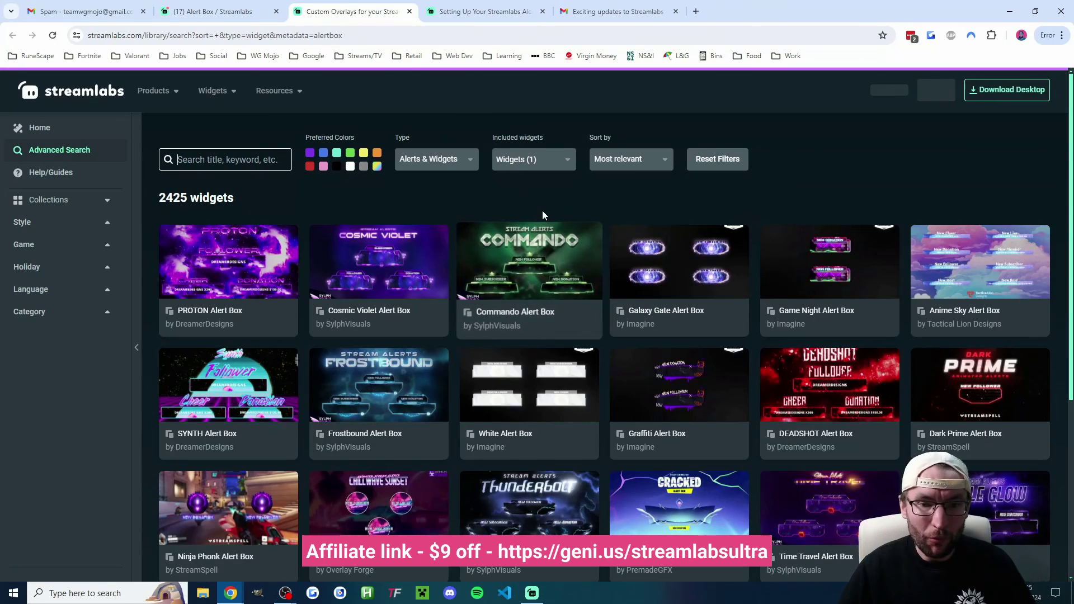